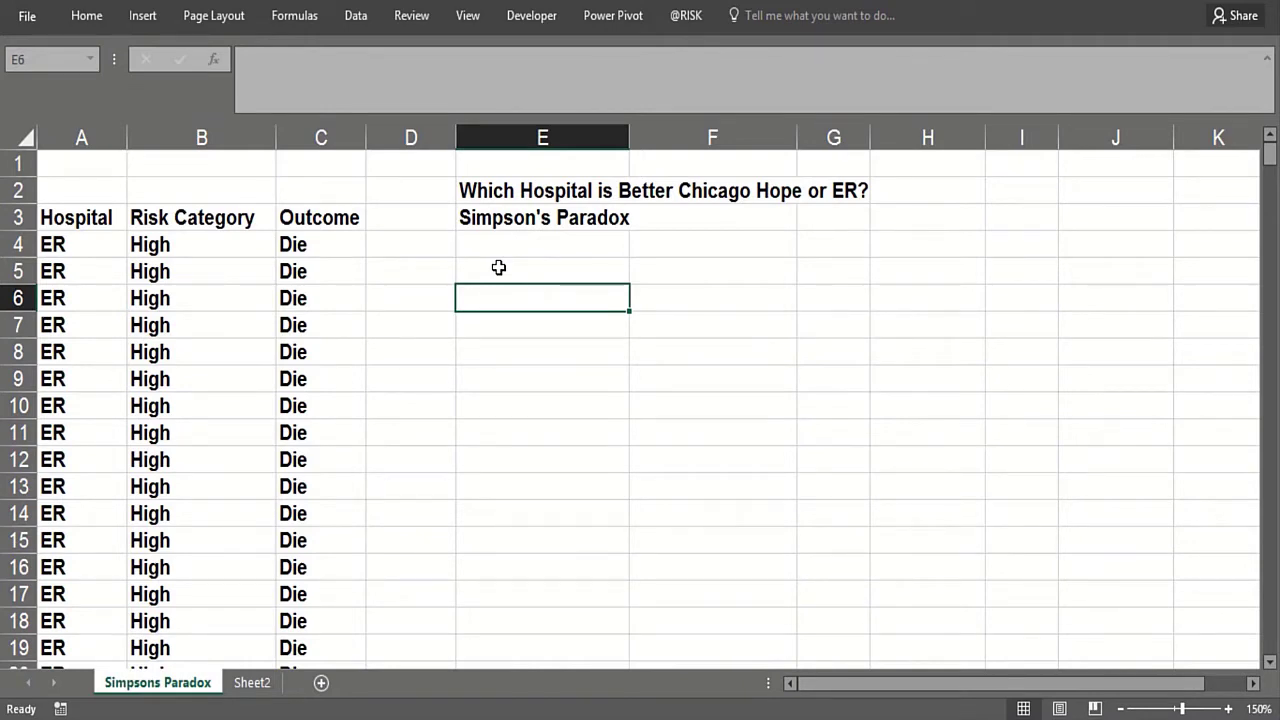
Examine the Hospital and Risk Category columns of the hospital data.
click(68, 248)
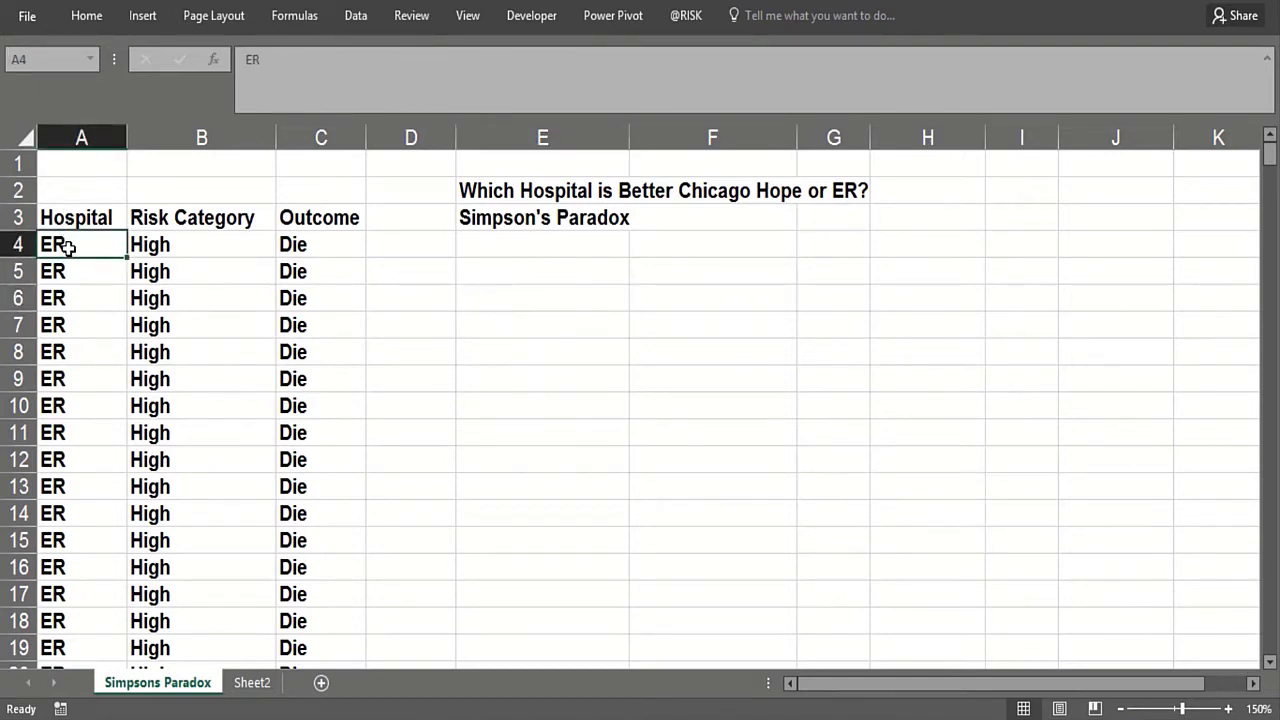
key(ctrl+shift+Down)
key(ctrl+Up)
key(ctrl+Up)
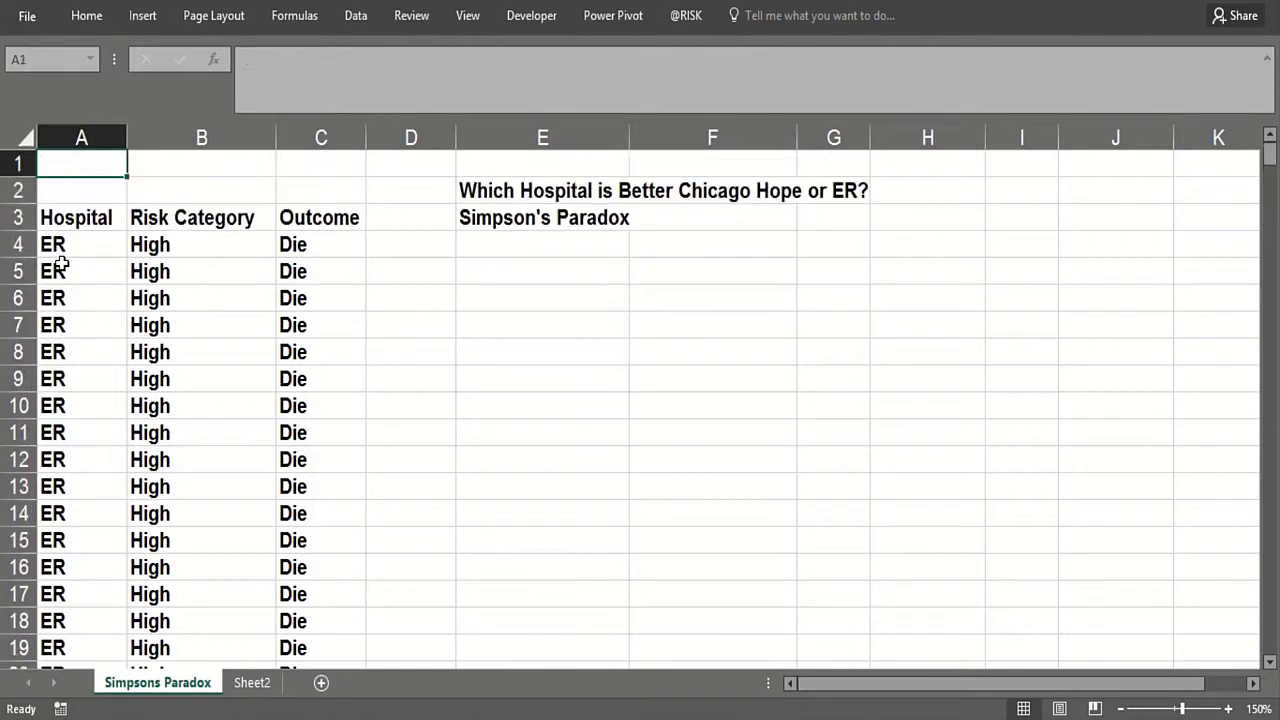
click(161, 248)
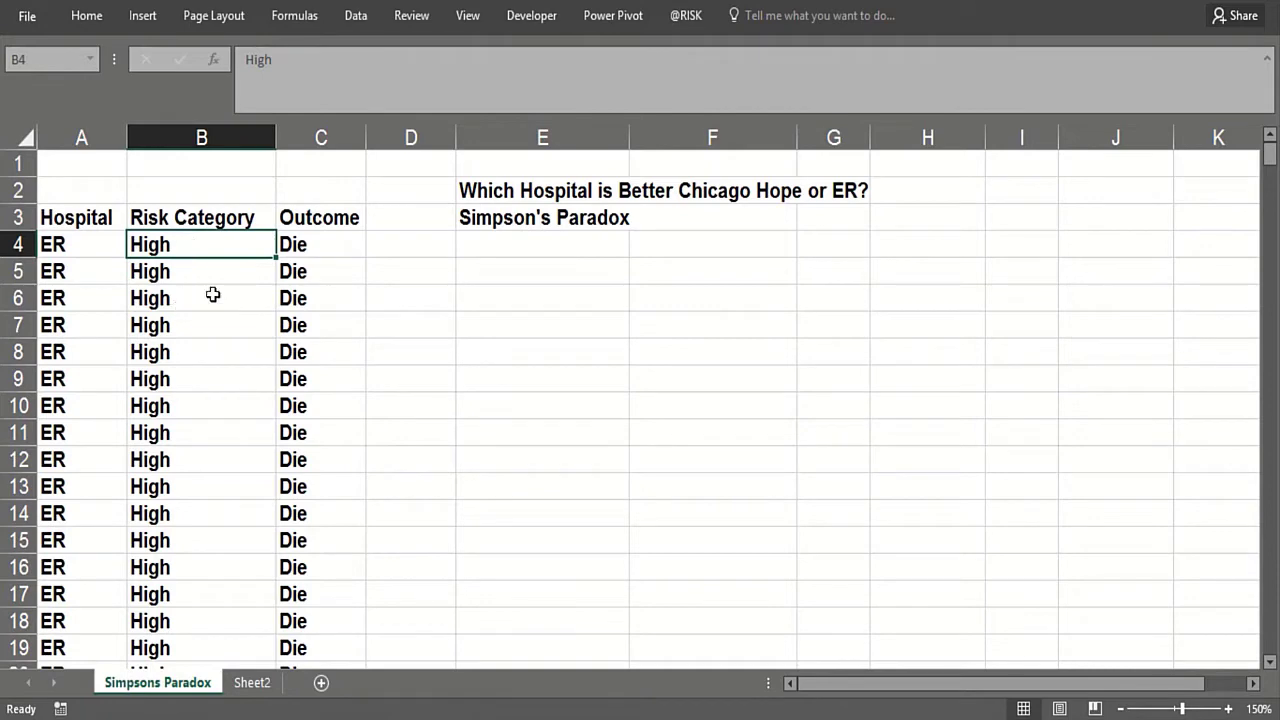
click(512, 251)
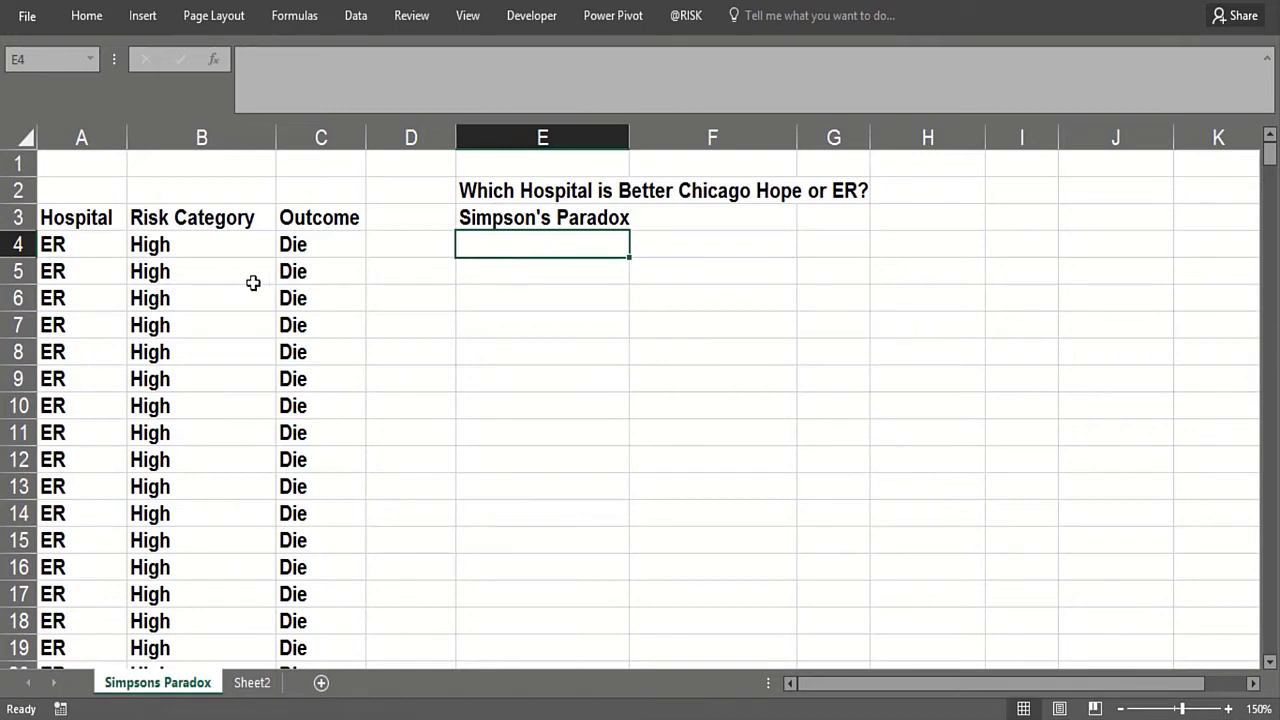
click(217, 291)
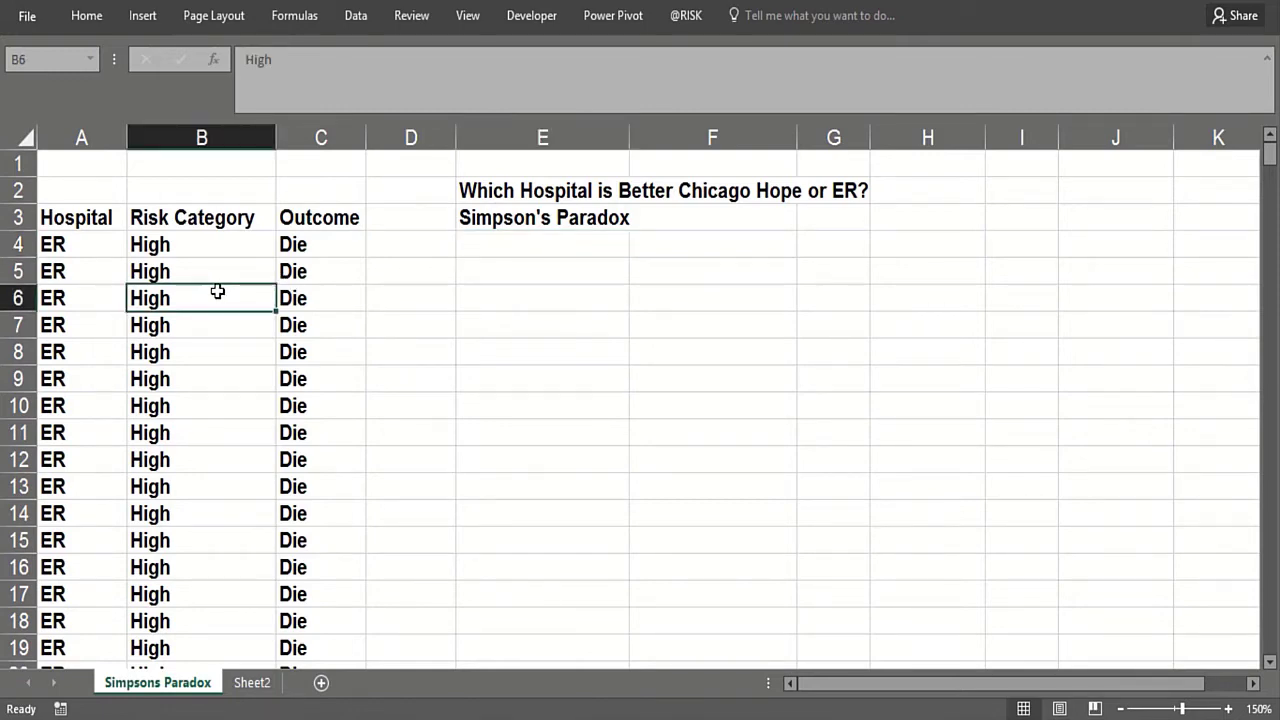
Create a PivotTable from the hospital data in A3:C406, placed on the existing Simpsons Paradox worksheet at cell E5.
click(208, 273)
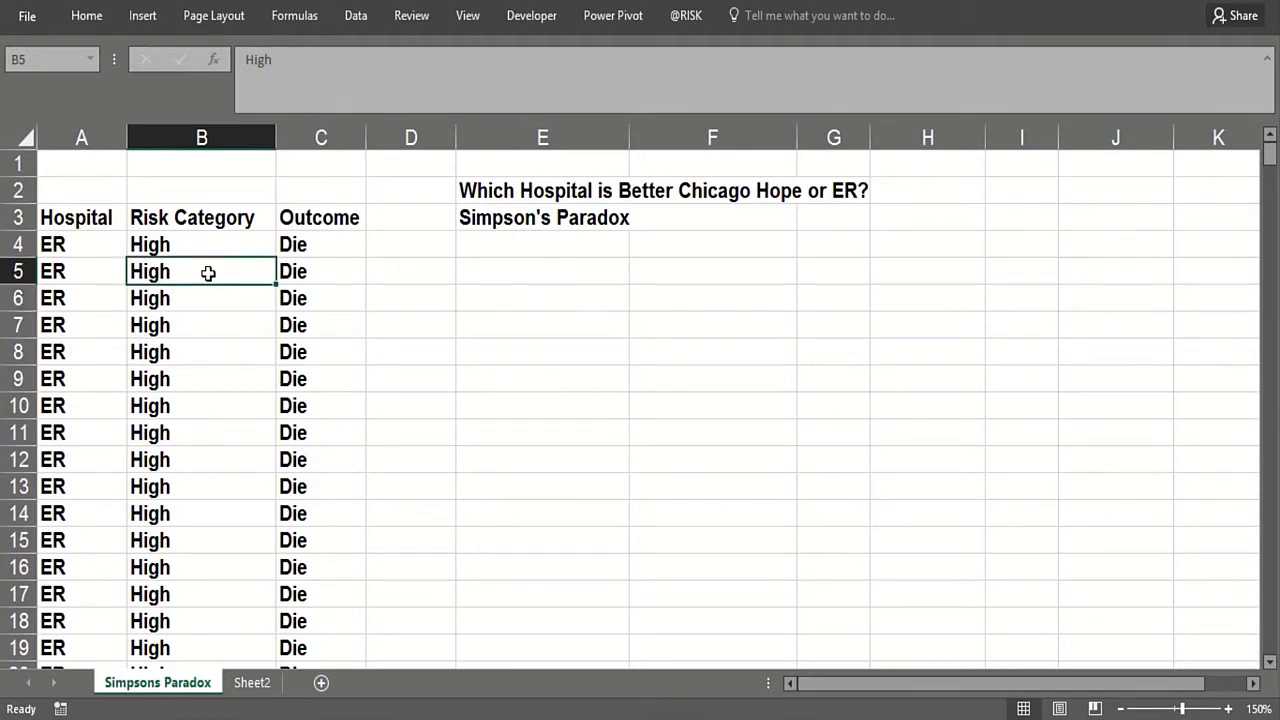
click(142, 15)
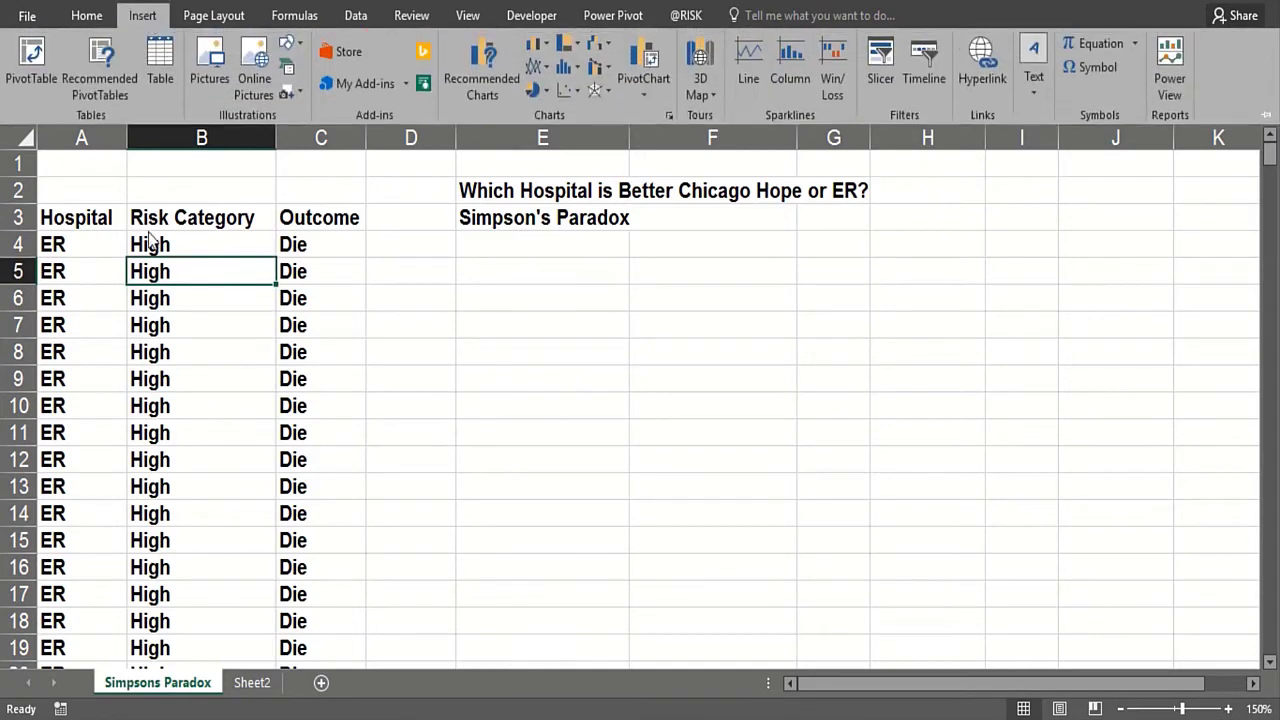
click(48, 76)
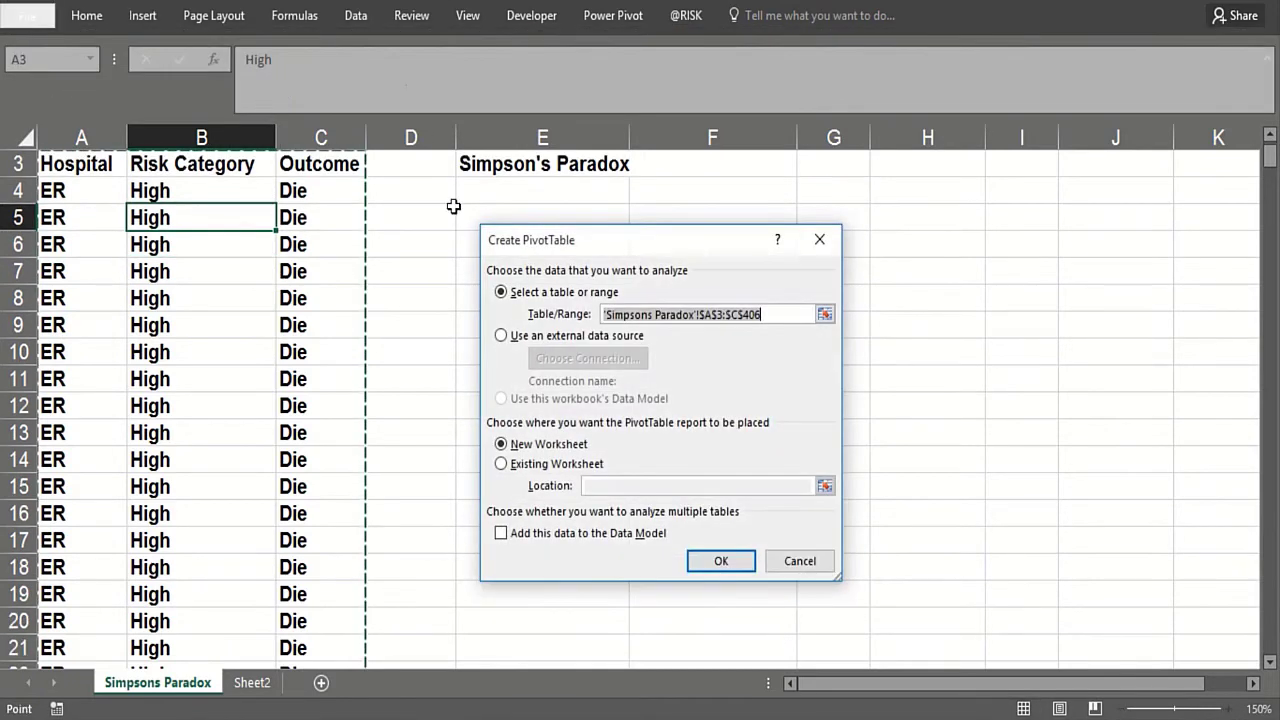
click(502, 464)
click(631, 484)
click(482, 214)
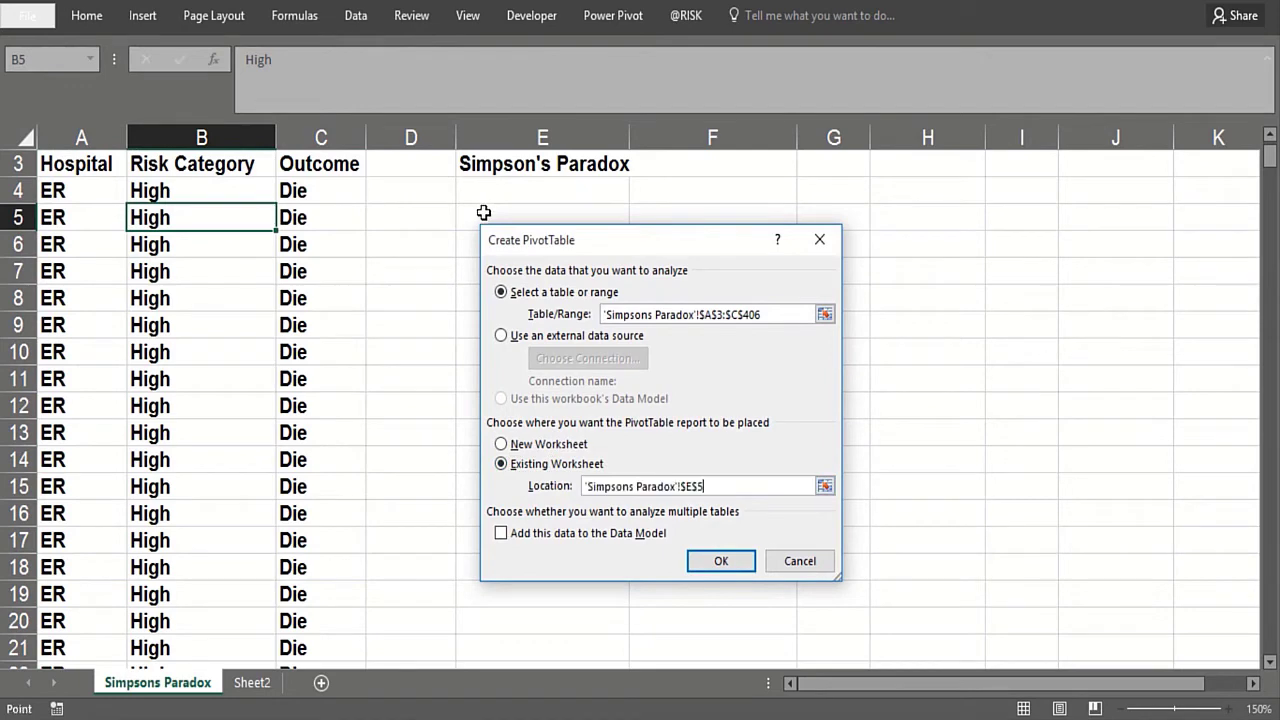
click(748, 565)
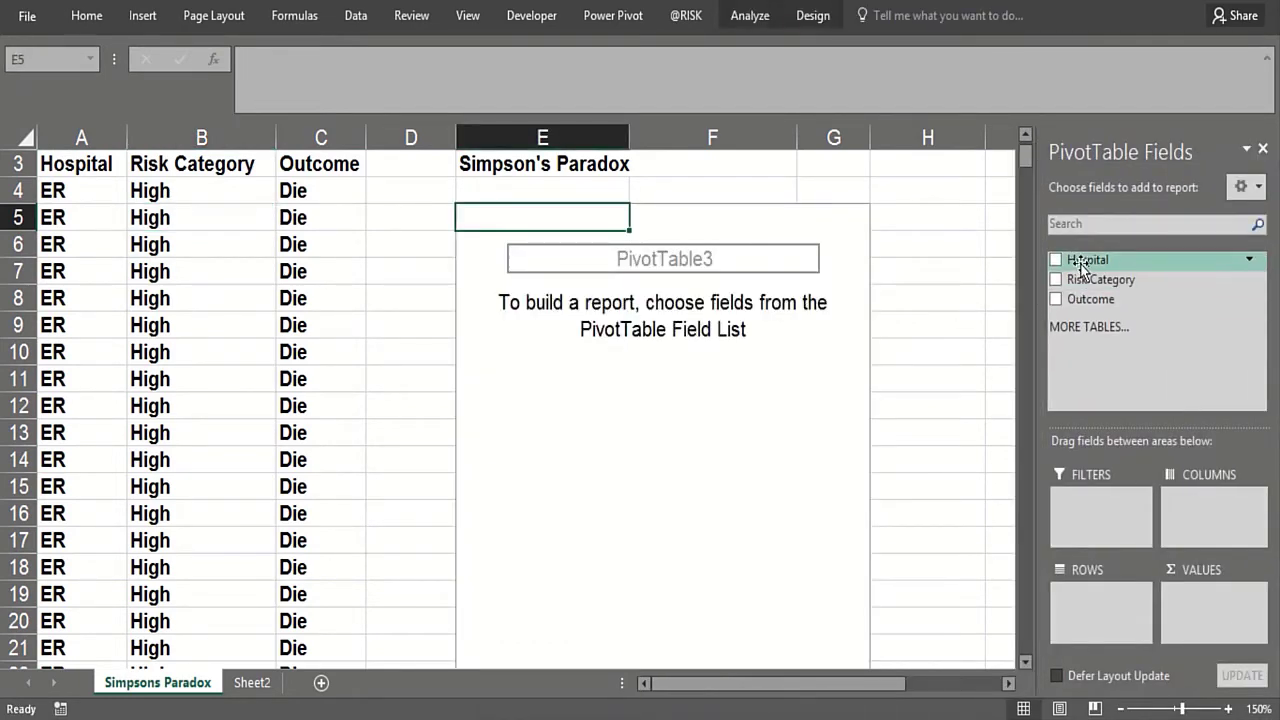
Lay out the PivotTable with Hospital in rows, Outcome in columns and the count of Outcome as values, and hide the field list.
drag(1082, 260, 1085, 618)
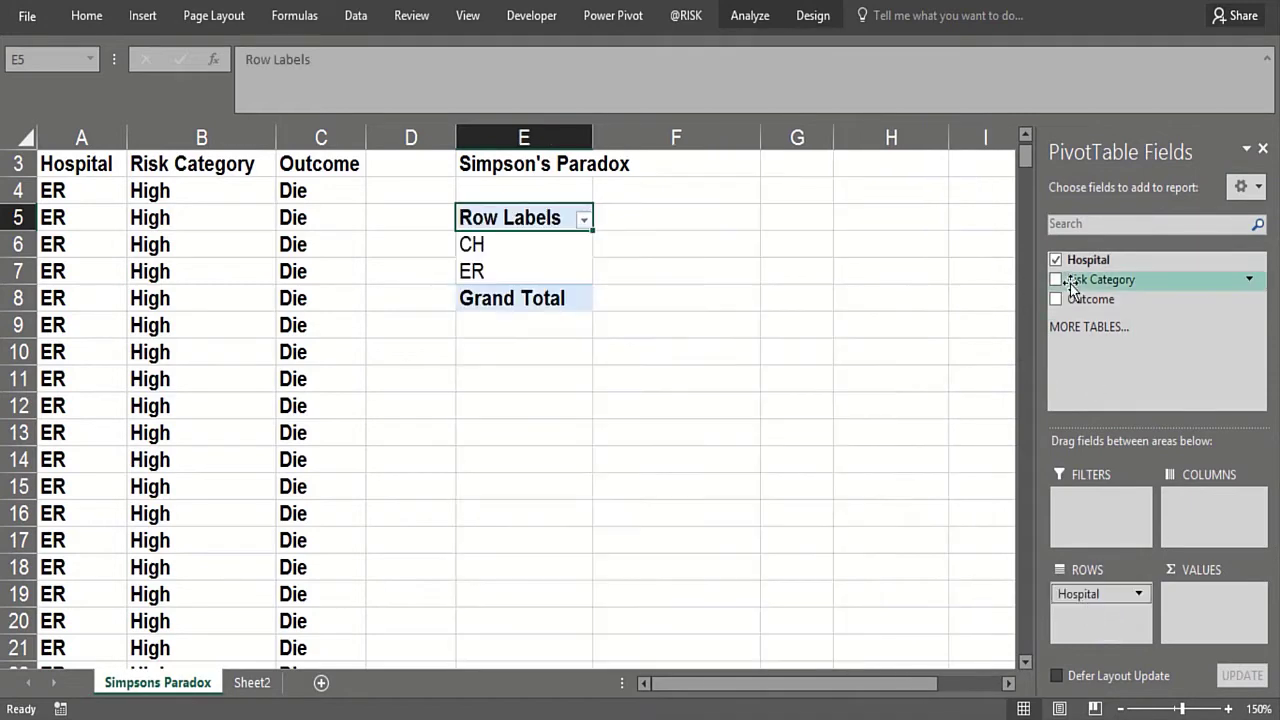
drag(1085, 303, 1175, 506)
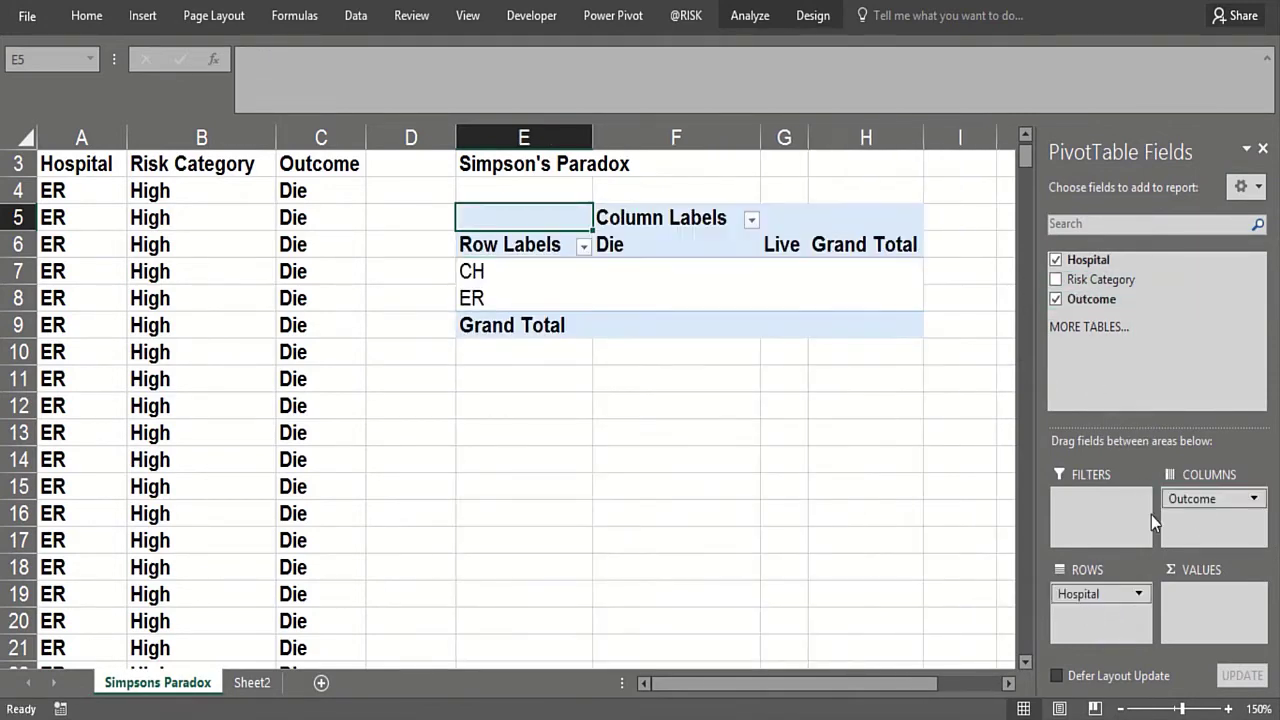
drag(1090, 299, 1194, 614)
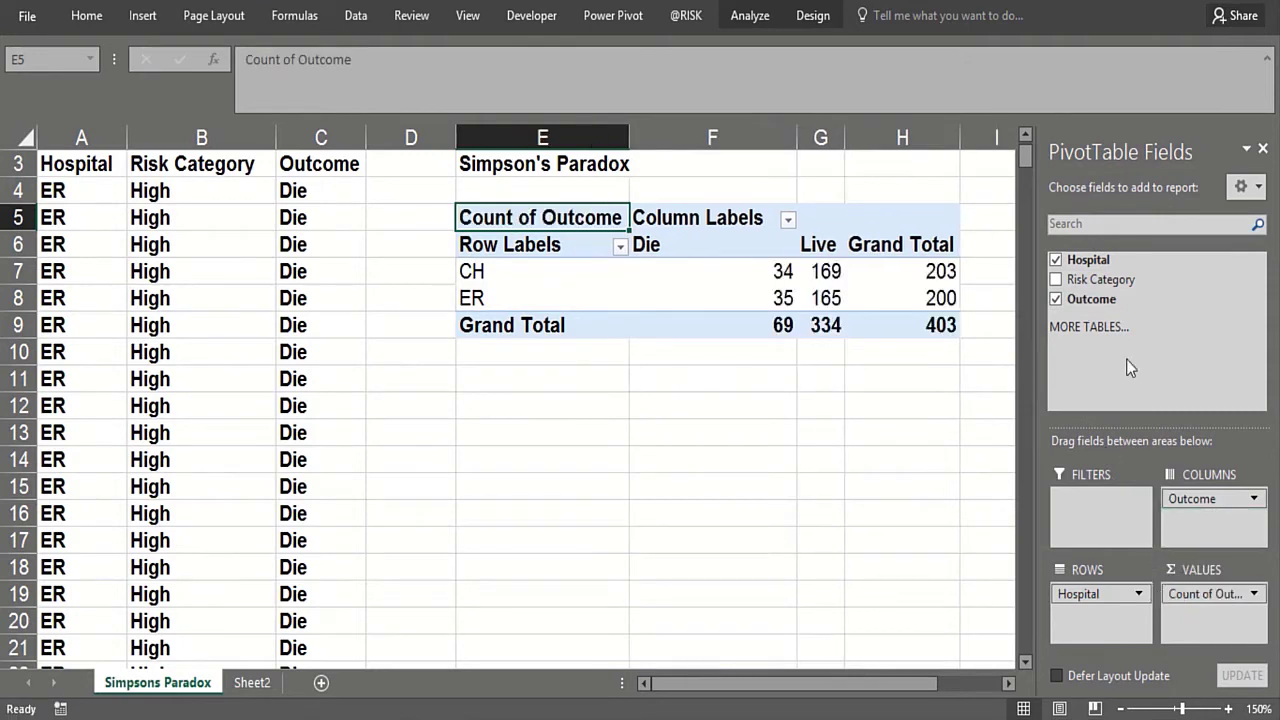
click(1263, 148)
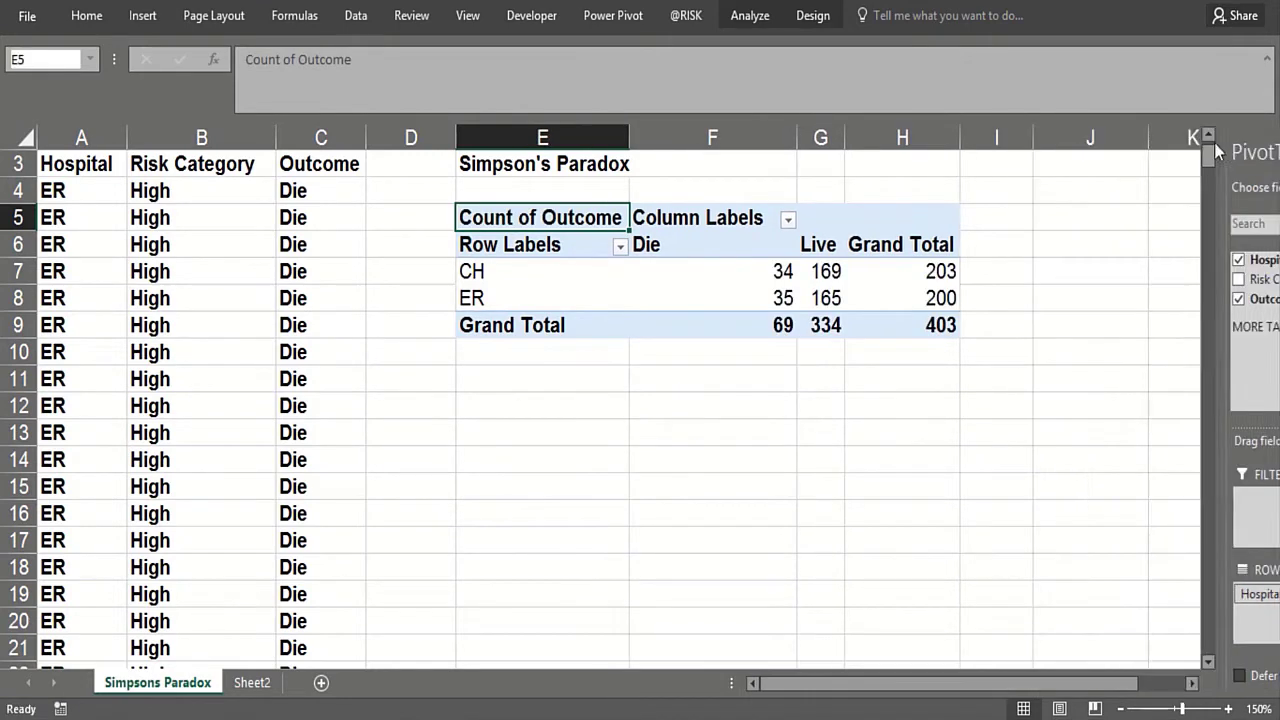
Sort the PivotTable's Outcome columns Z to A and show the counts as % of Row Total.
click(788, 220)
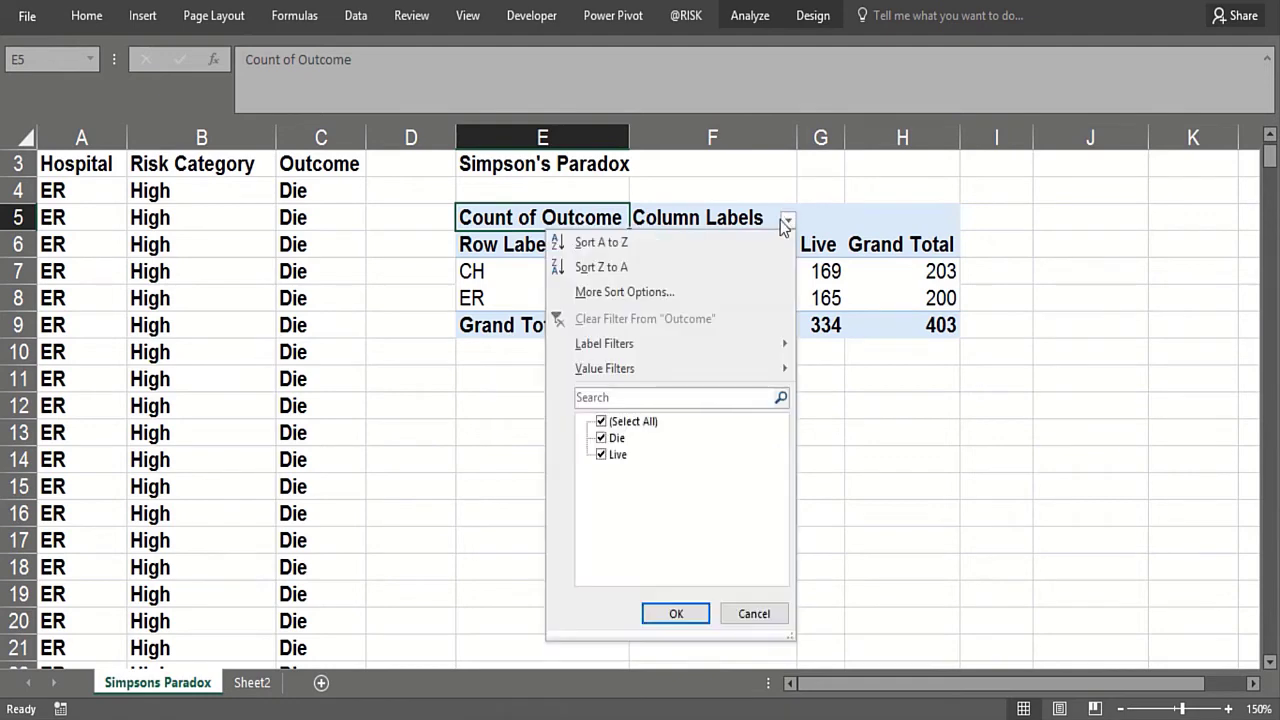
click(695, 269)
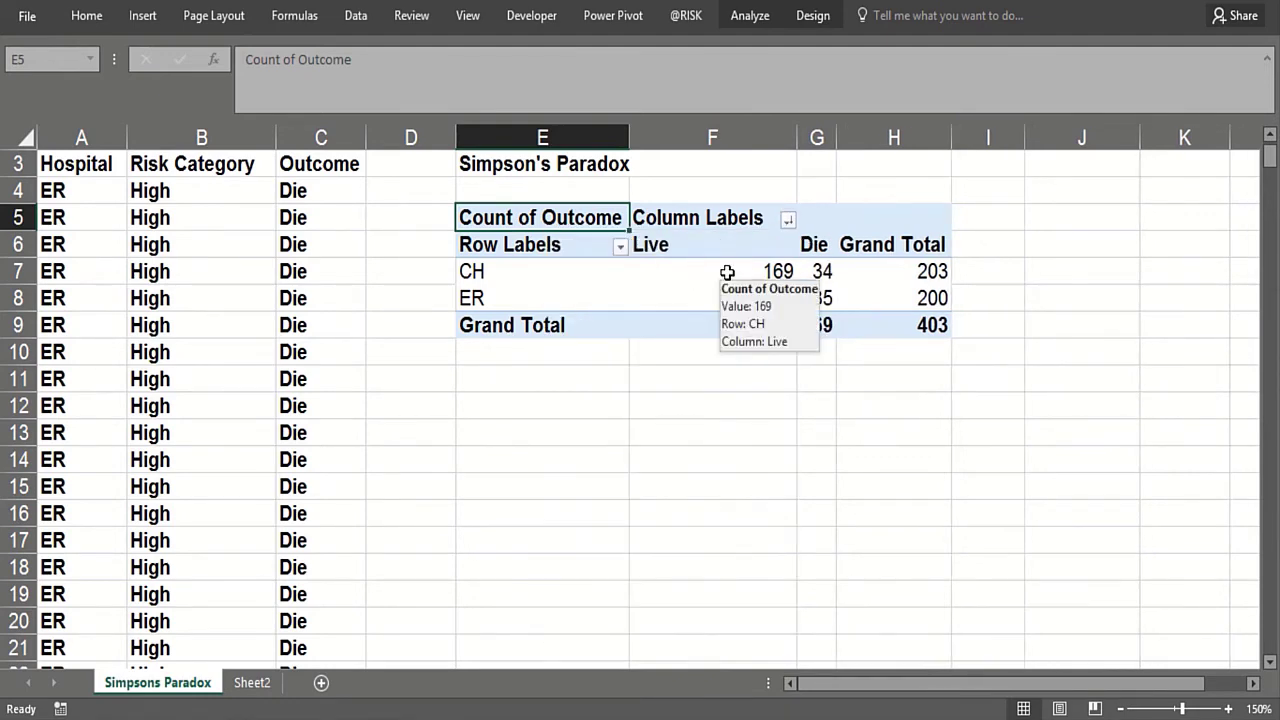
right_click(727, 272)
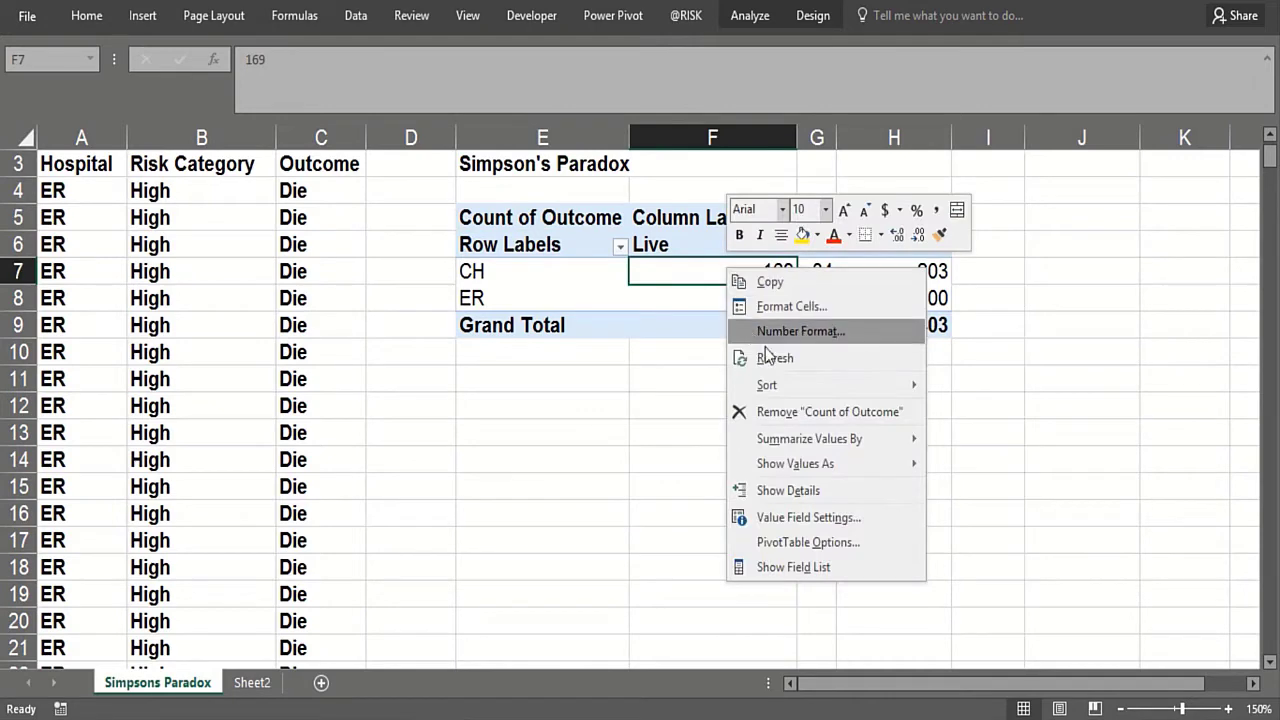
mouse_move(812, 462)
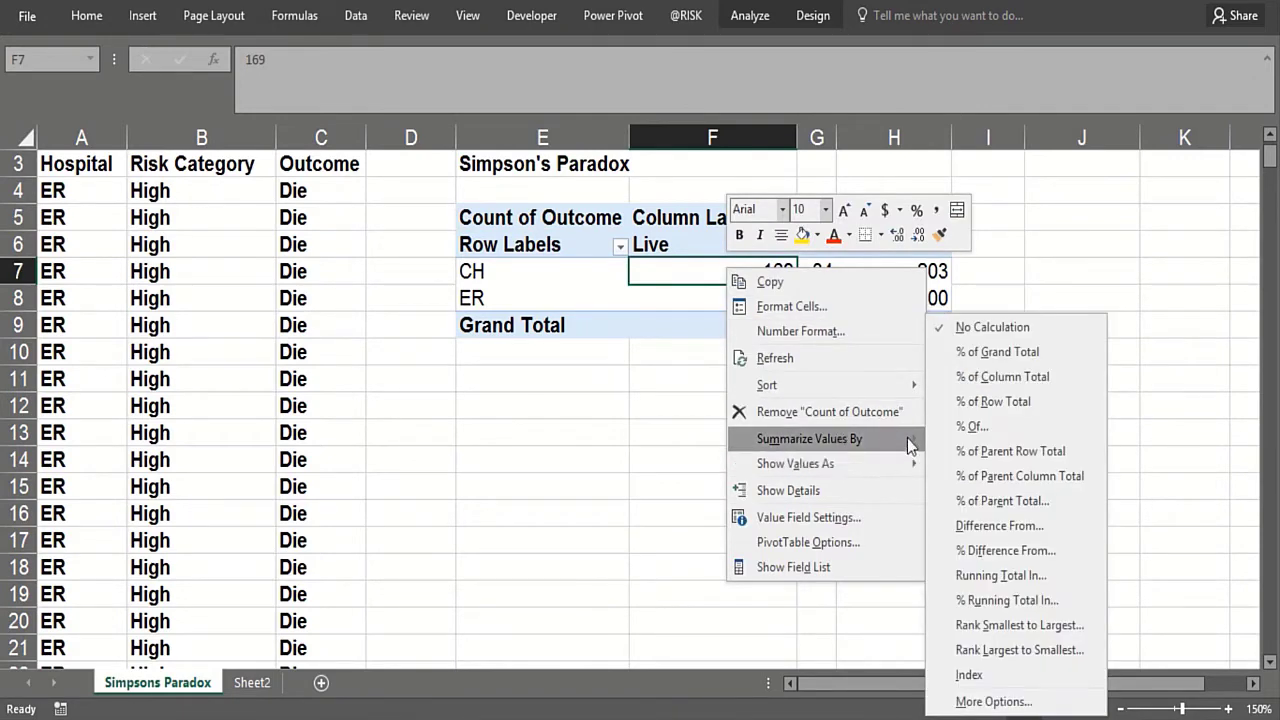
click(993, 401)
click(634, 400)
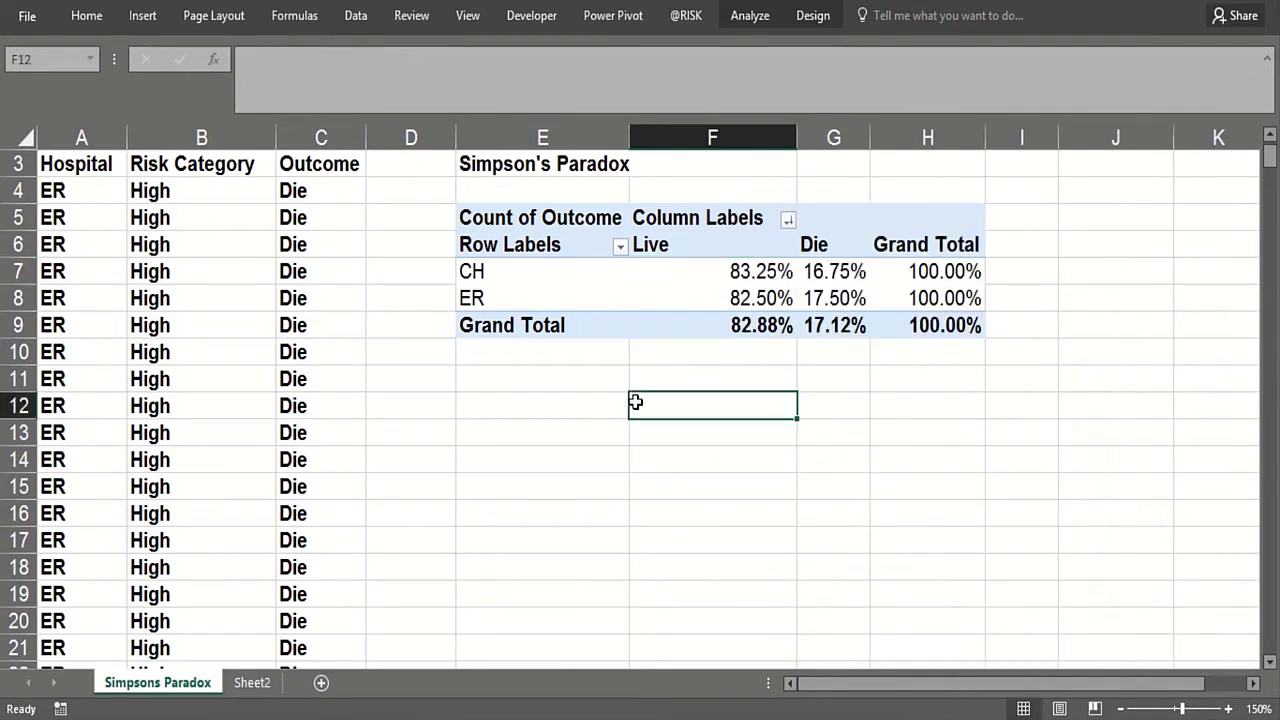
Enter the note "CH is a little better on survival rates 83% to 82%" in cell E11.
click(606, 386)
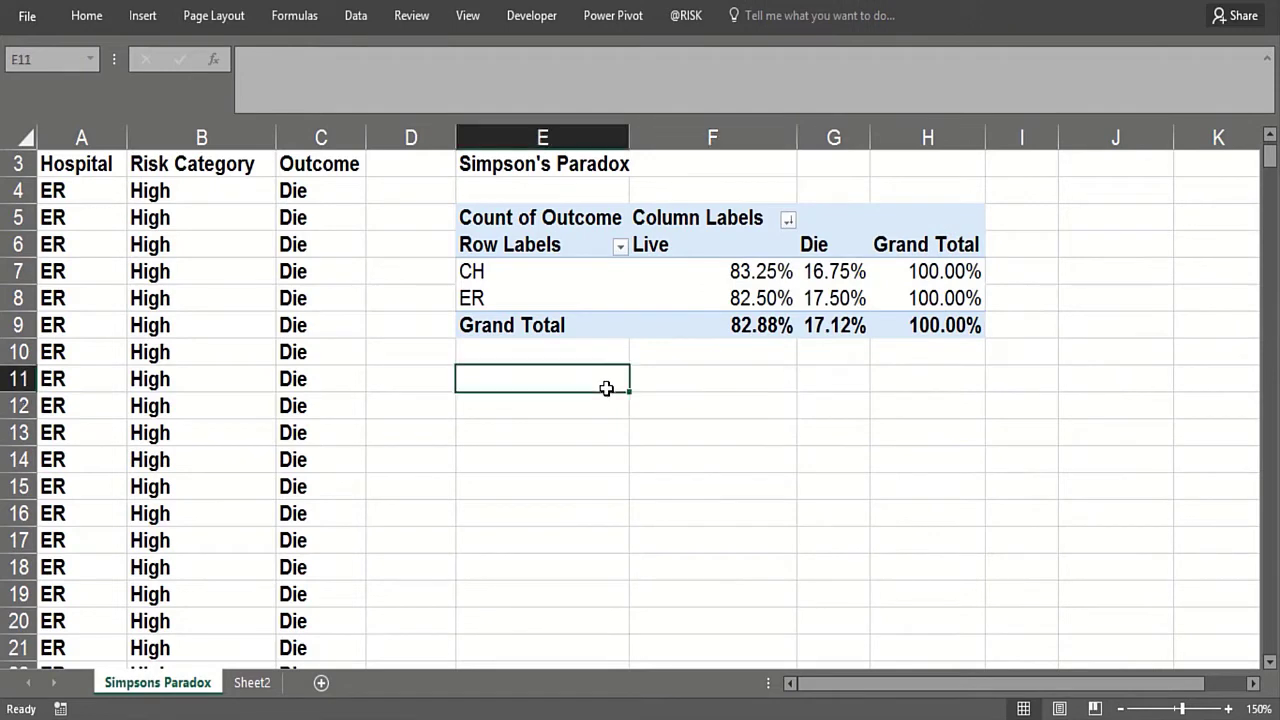
click(694, 269)
click(615, 374)
text(CH )
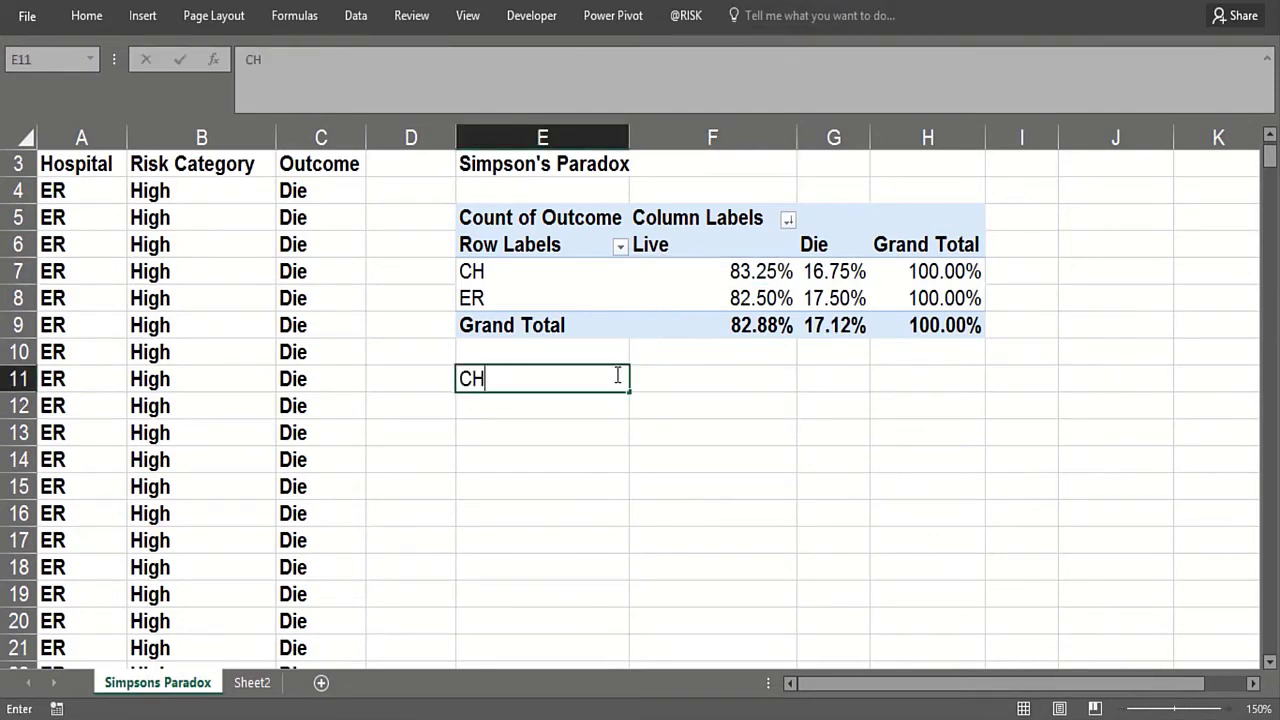
text(is a littl)
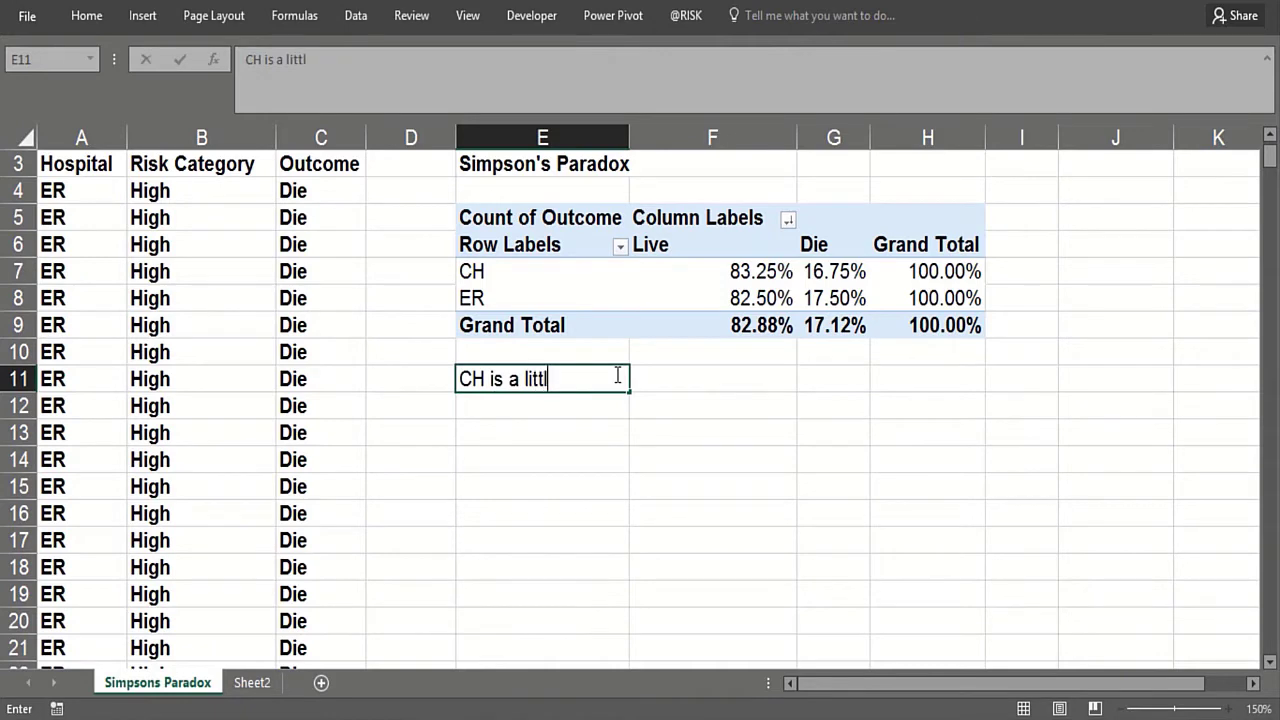
text(e better on su)
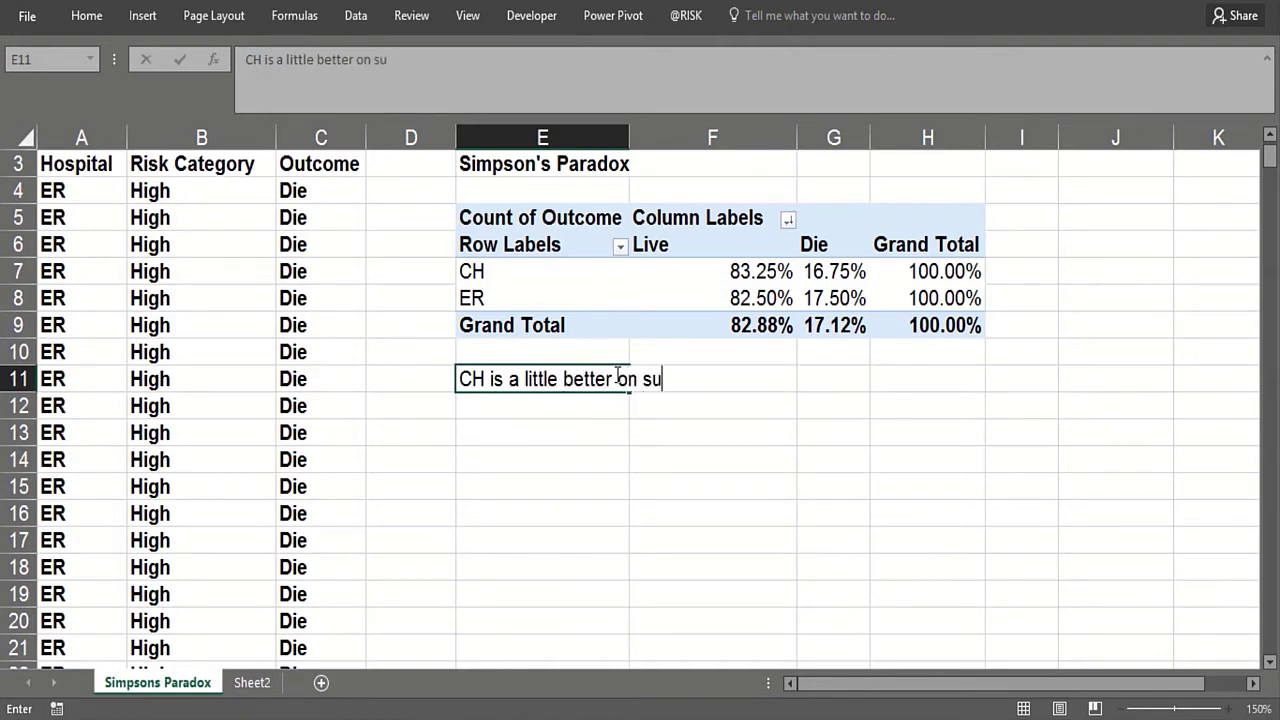
text(rivival)
key(BackSpace)
key(BackSpace)
key(BackSpace)
key(BackSpace)
key(BackSpace)
key(BackSpace)
text(vival rates)
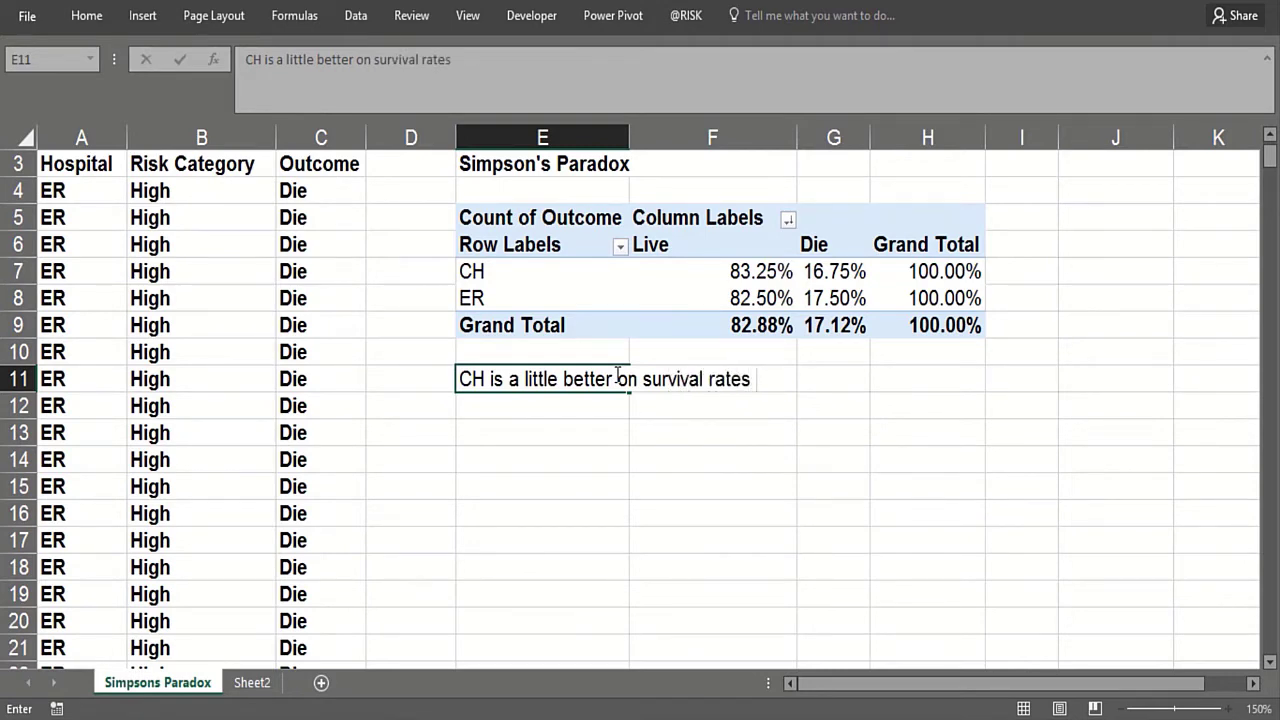
text( 83% to 8)
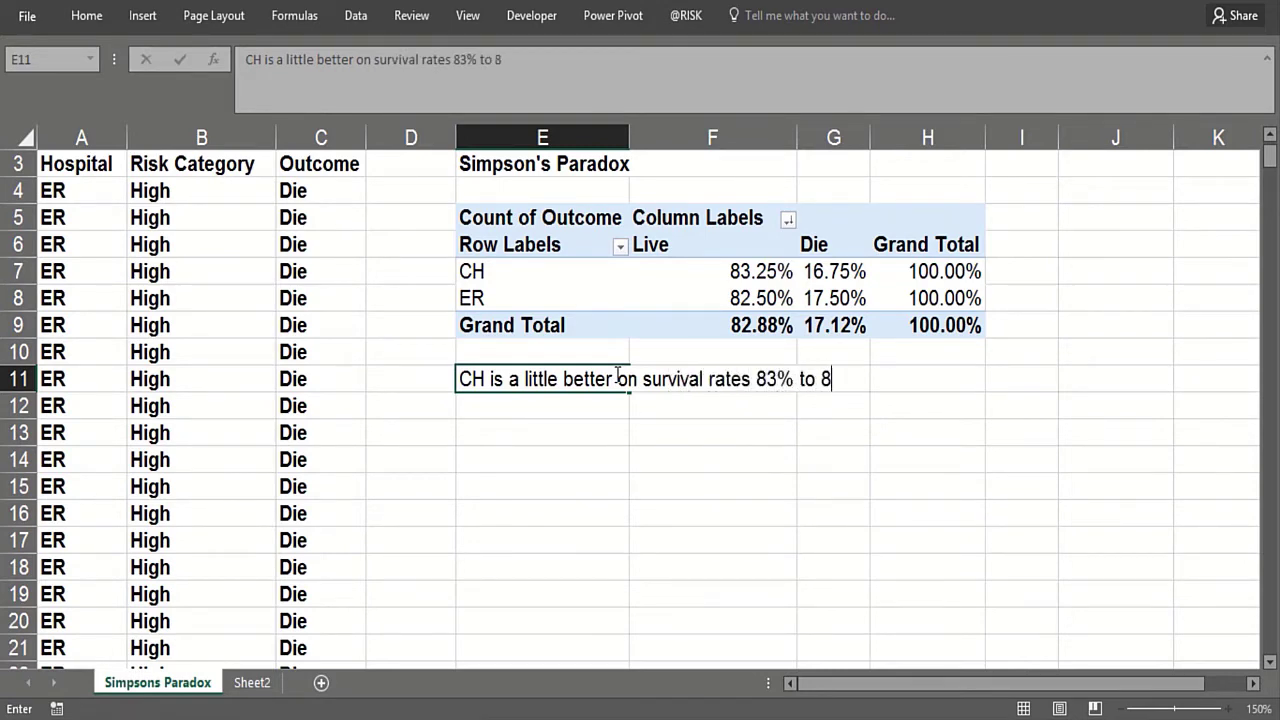
text(2%)
key(Return)
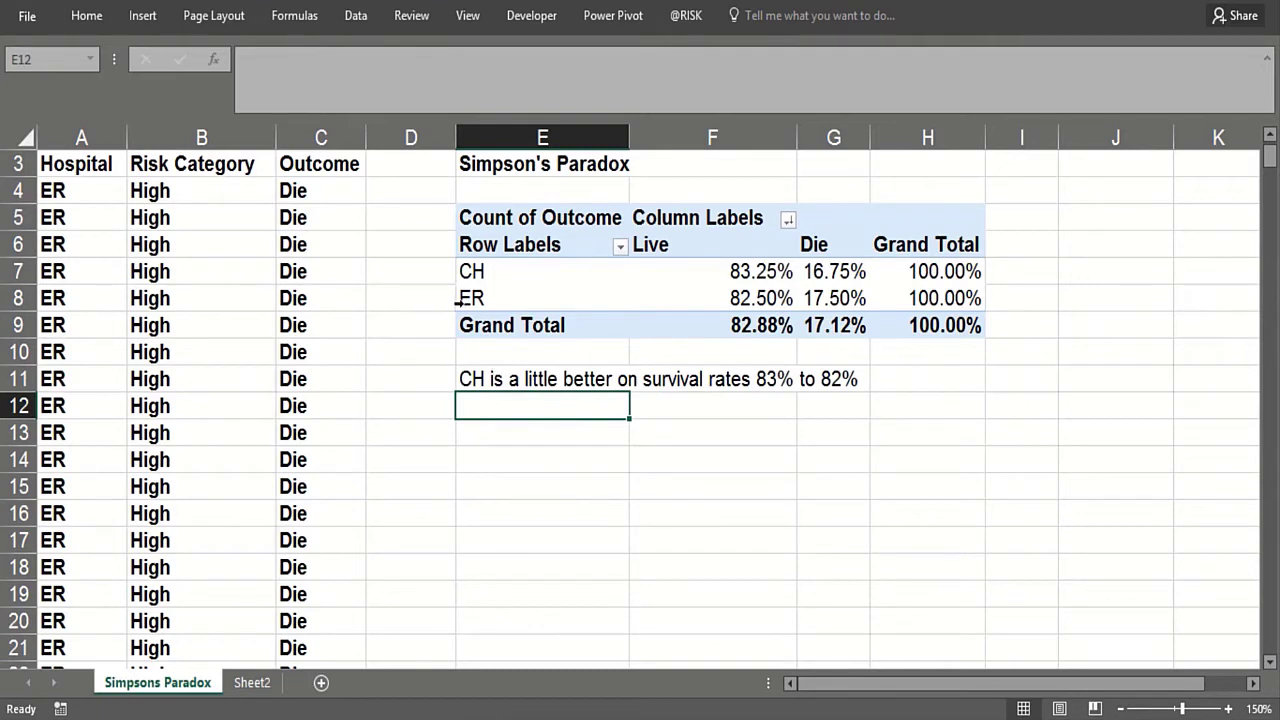
Examine the Risk Category entries in the source data alongside the hospital survival percentages.
click(214, 316)
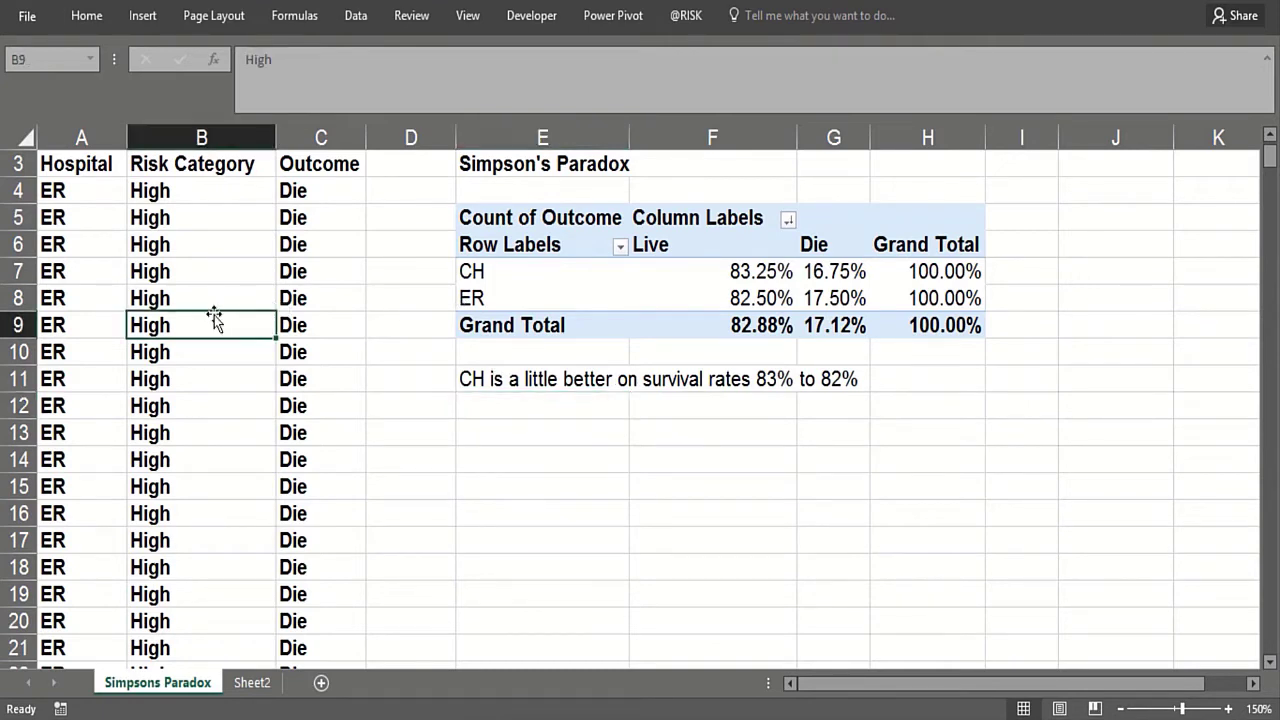
double_click(186, 514)
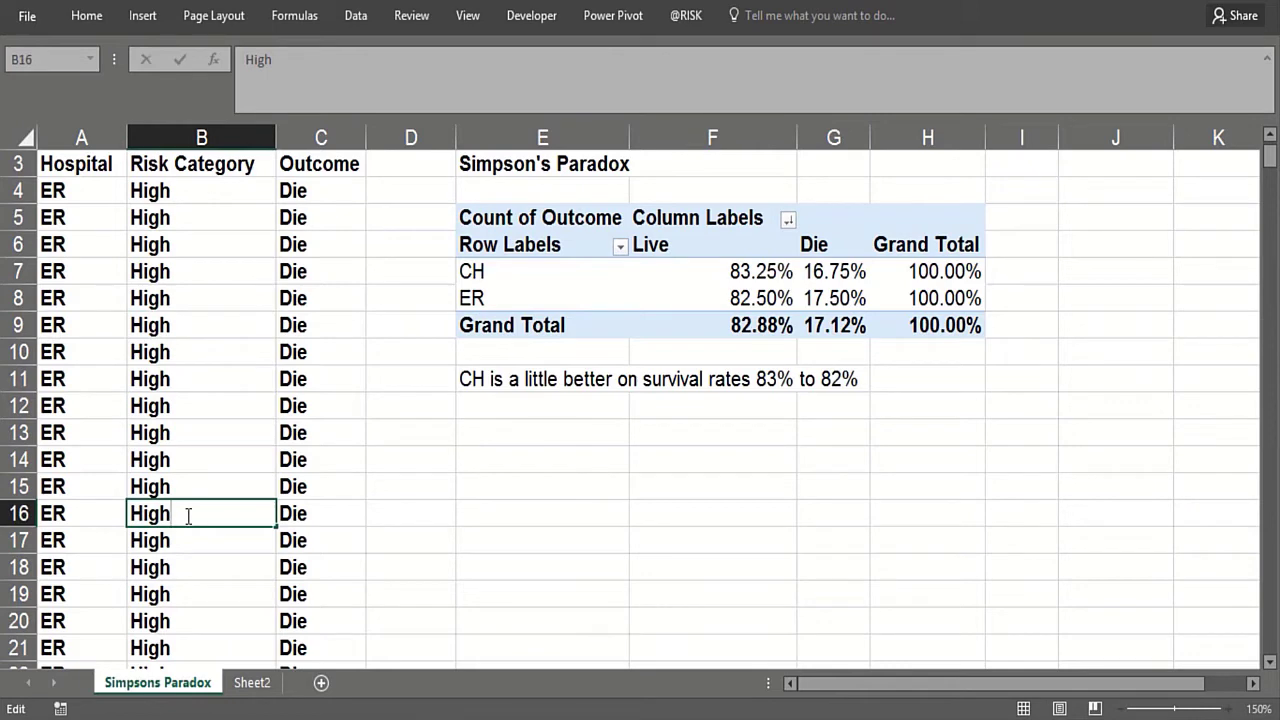
click(175, 590)
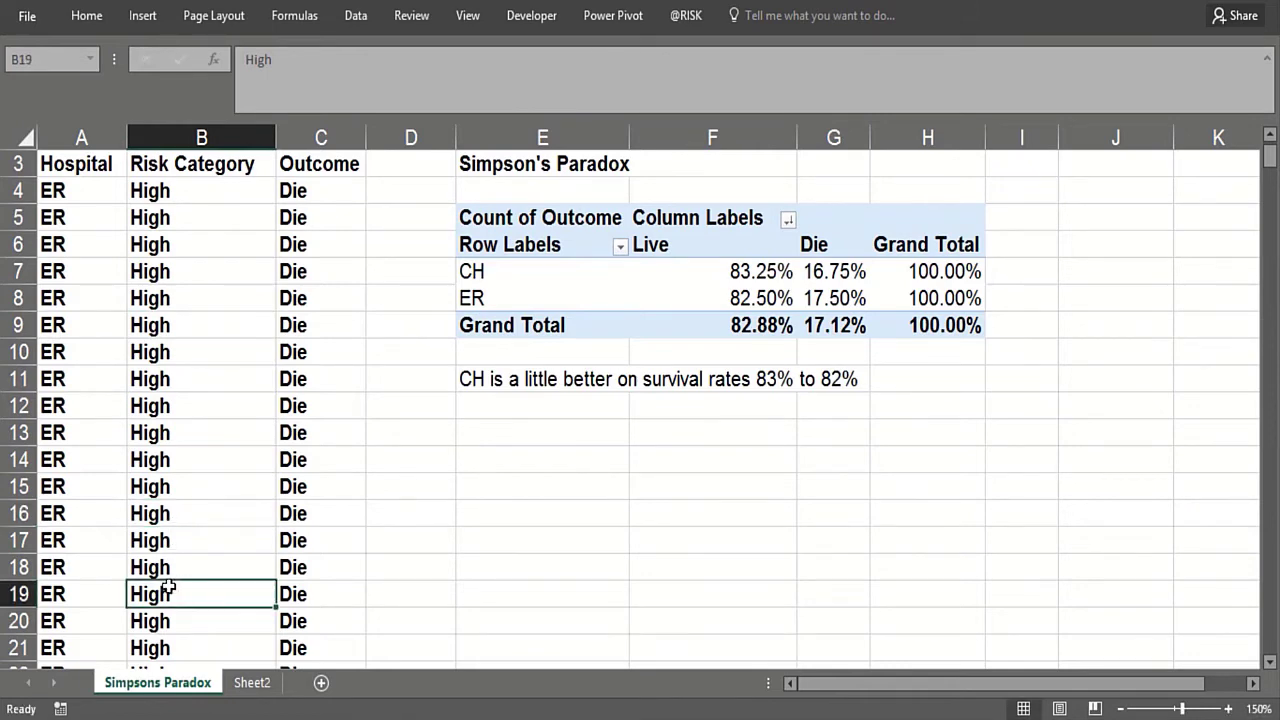
key(ctrl+shift+Down)
key(Up)
key(Up)
key(Up)
key(Up)
key(Up)
key(Up)
key(Up)
key(Up)
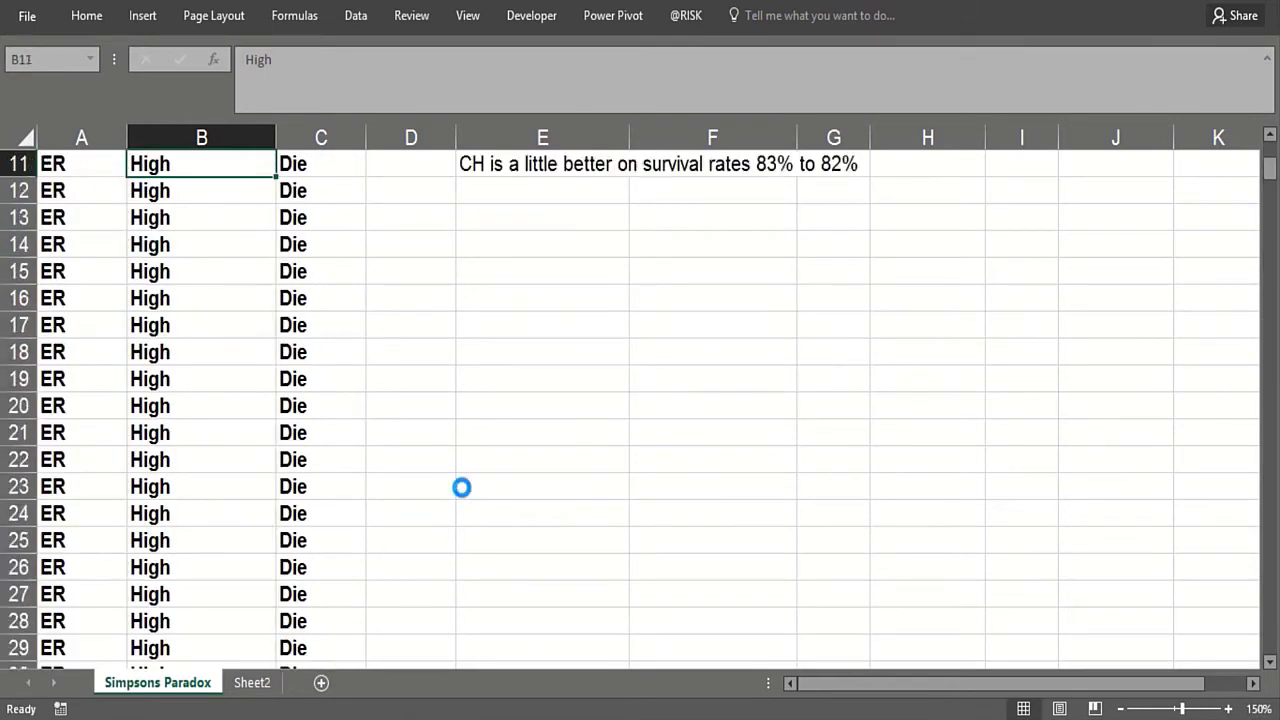
scroll(480, 480, up, 4)
click(523, 522)
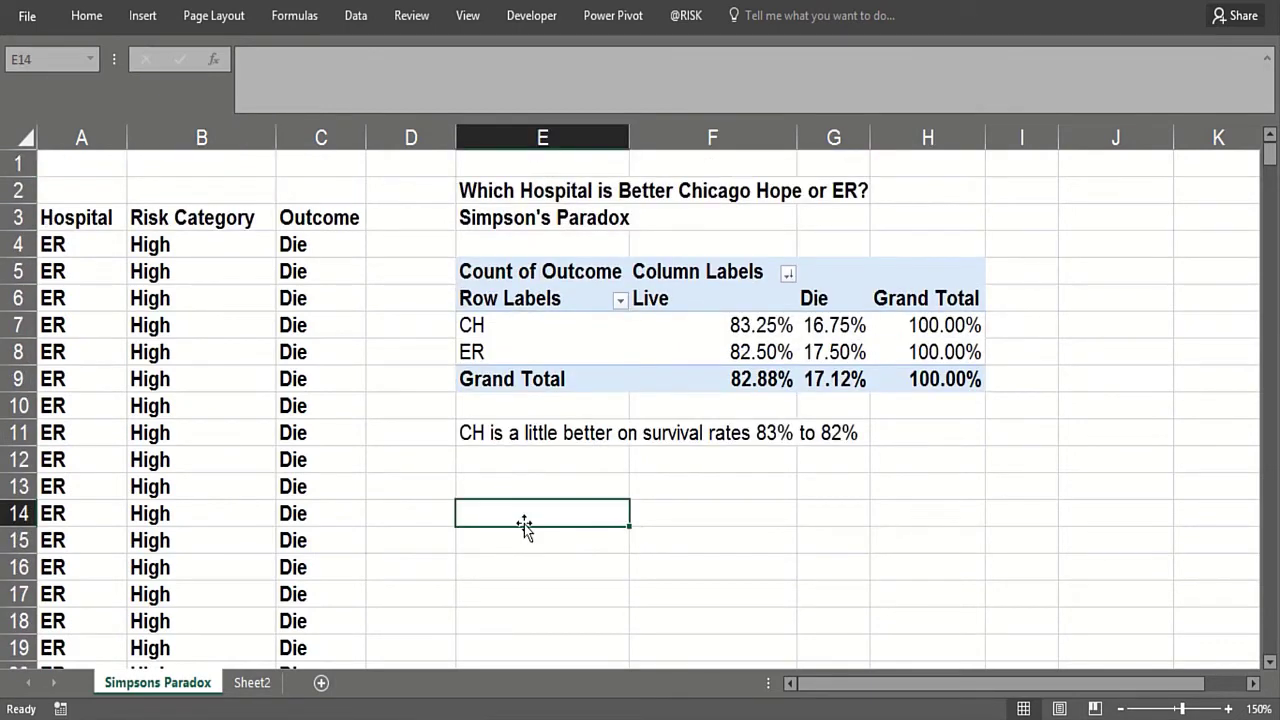
click(529, 480)
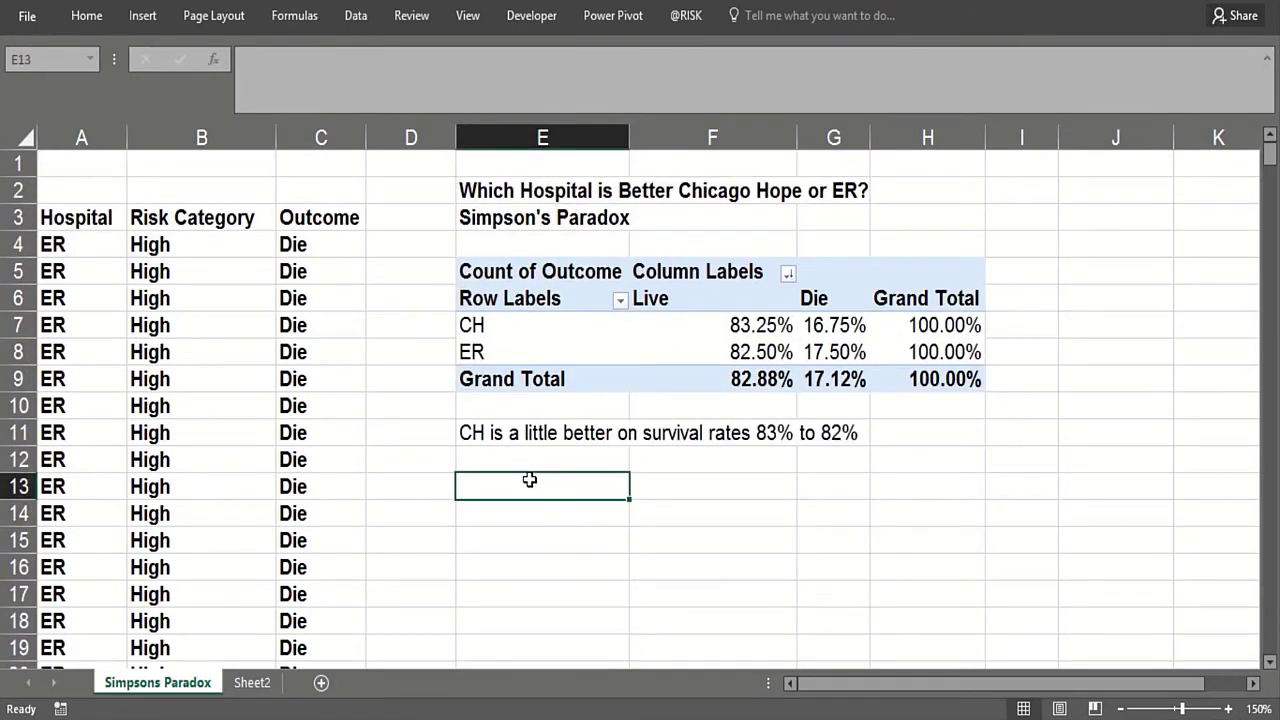
click(707, 485)
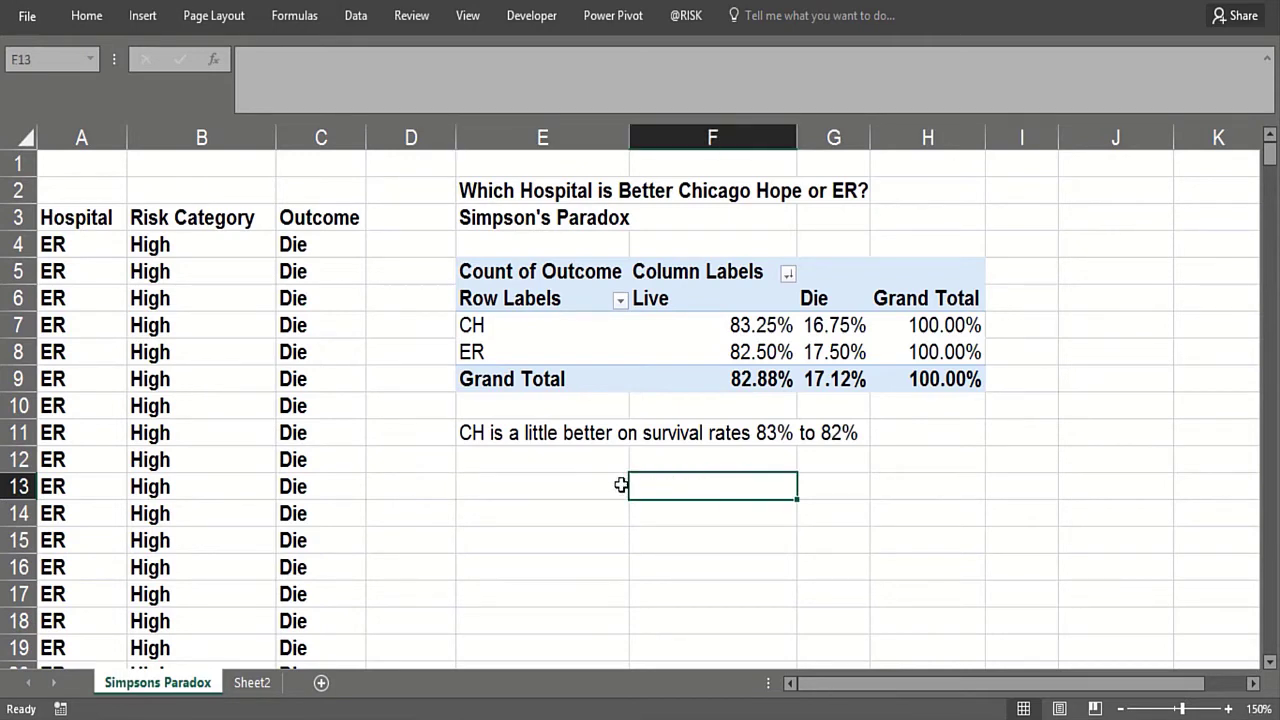
Create a PivotTable from the hospital data range A3:C406, placed on the existing worksheet at cell E17.
click(140, 385)
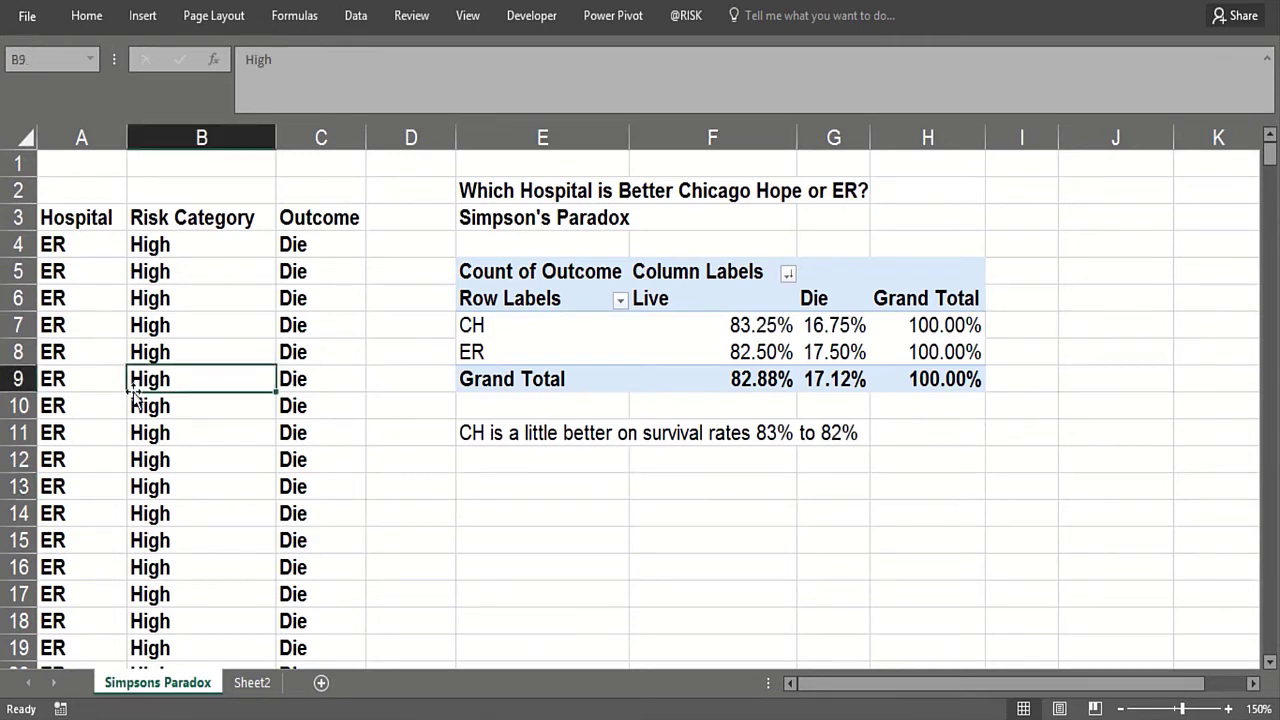
click(142, 15)
click(36, 62)
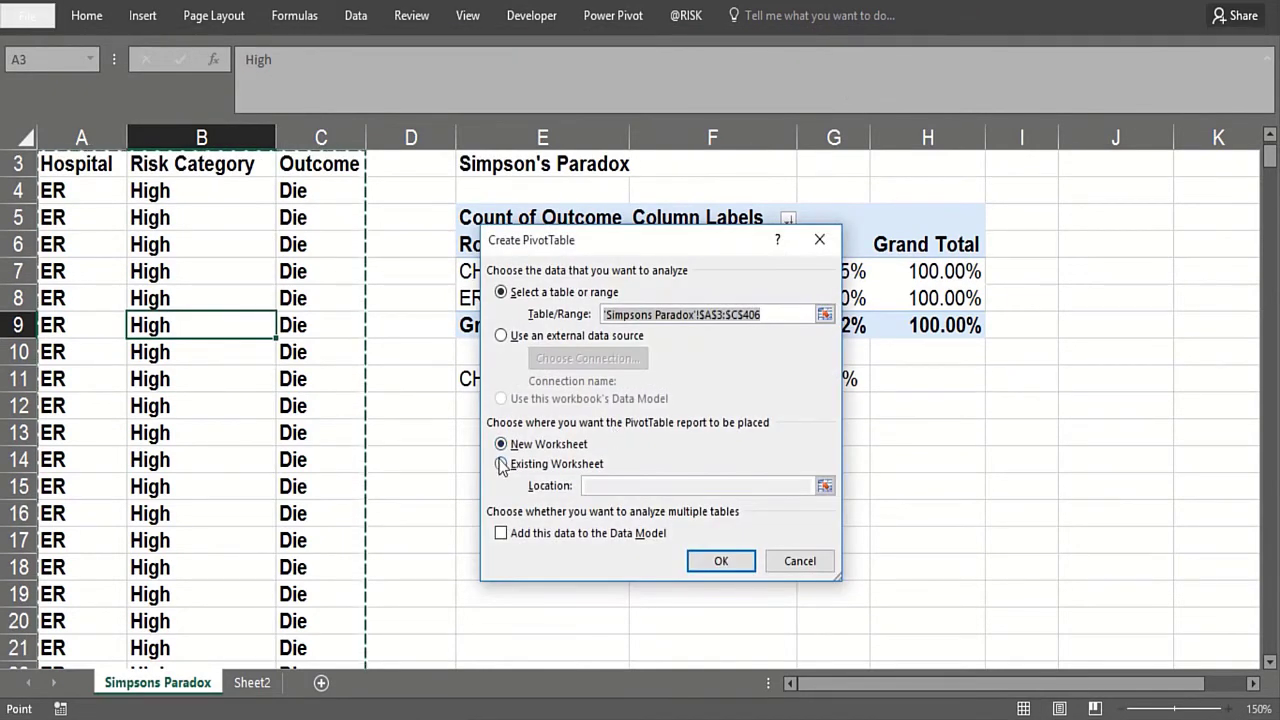
click(502, 466)
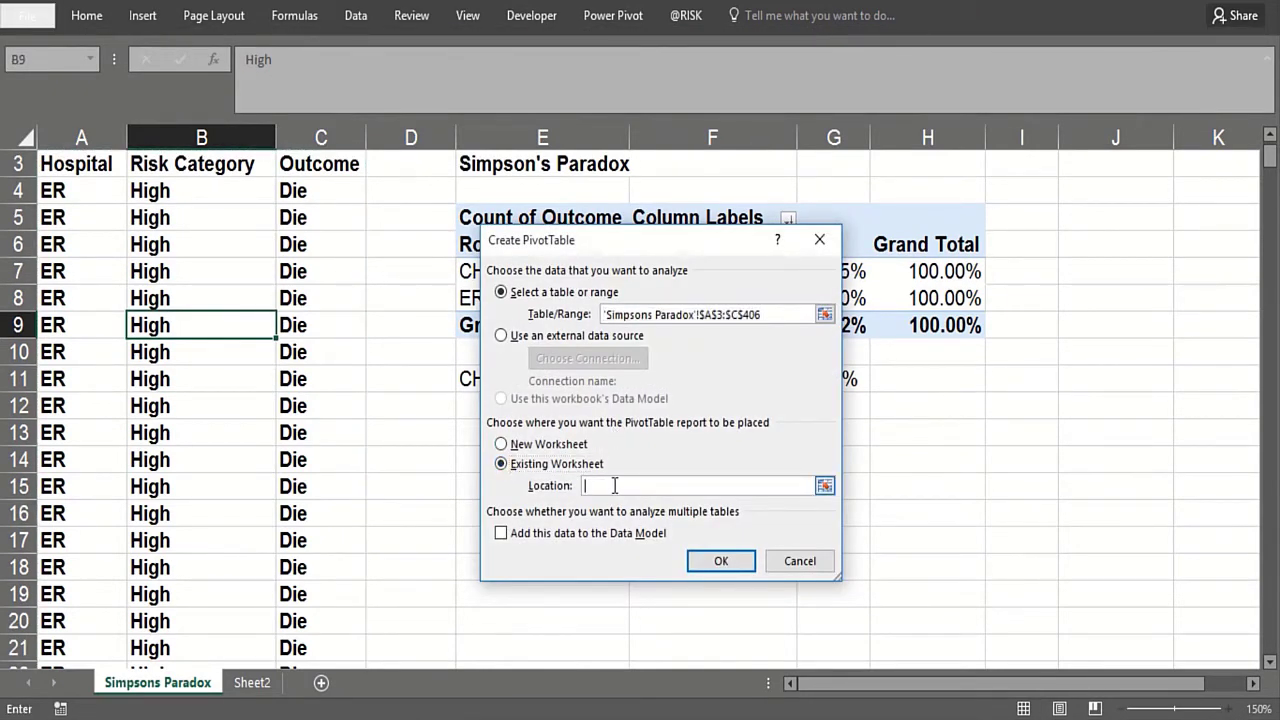
click(466, 541)
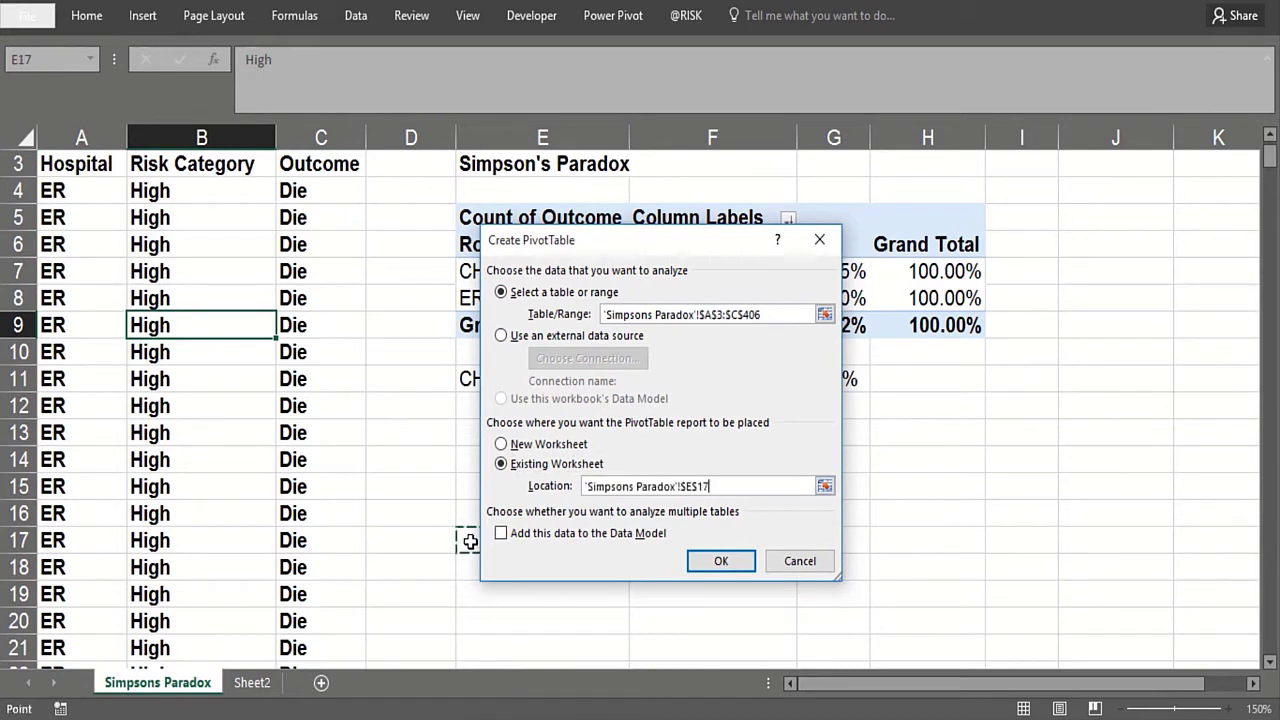
click(733, 564)
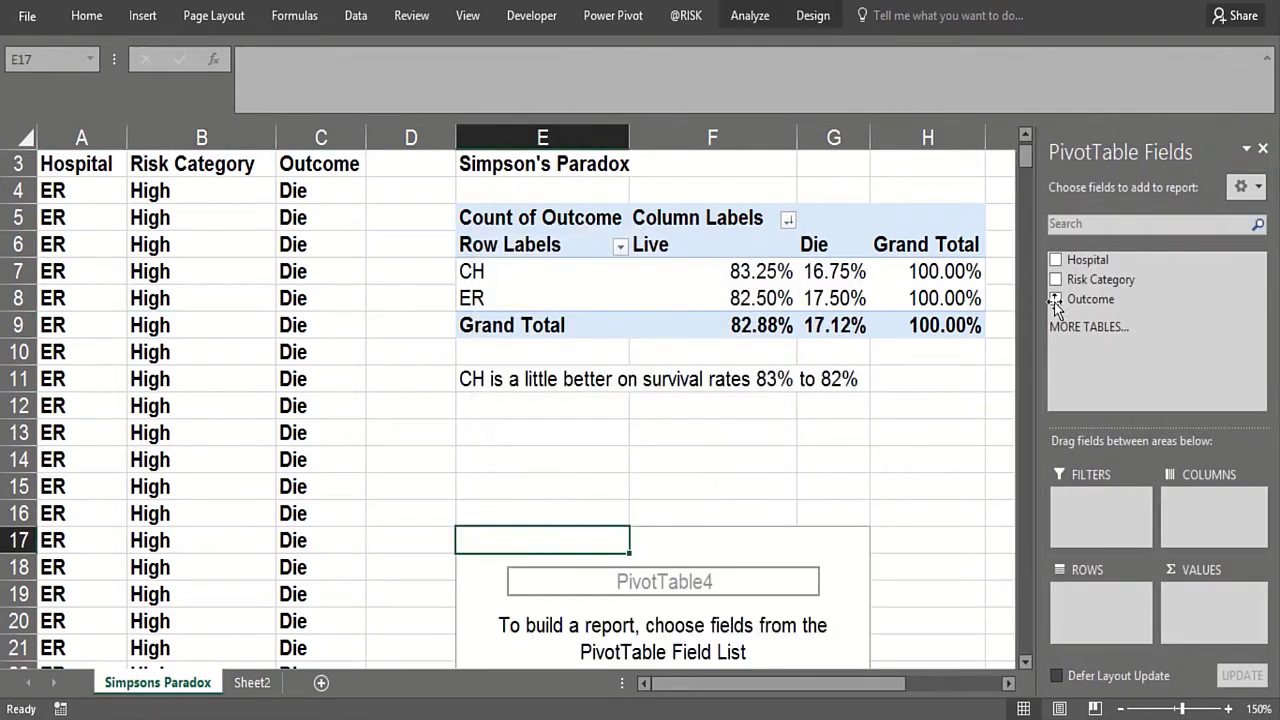
Lay out the PivotTable with Risk Category above Hospital in rows, Outcome in columns and the count of Outcome as values, and hide the field list.
drag(1088, 279, 1089, 594)
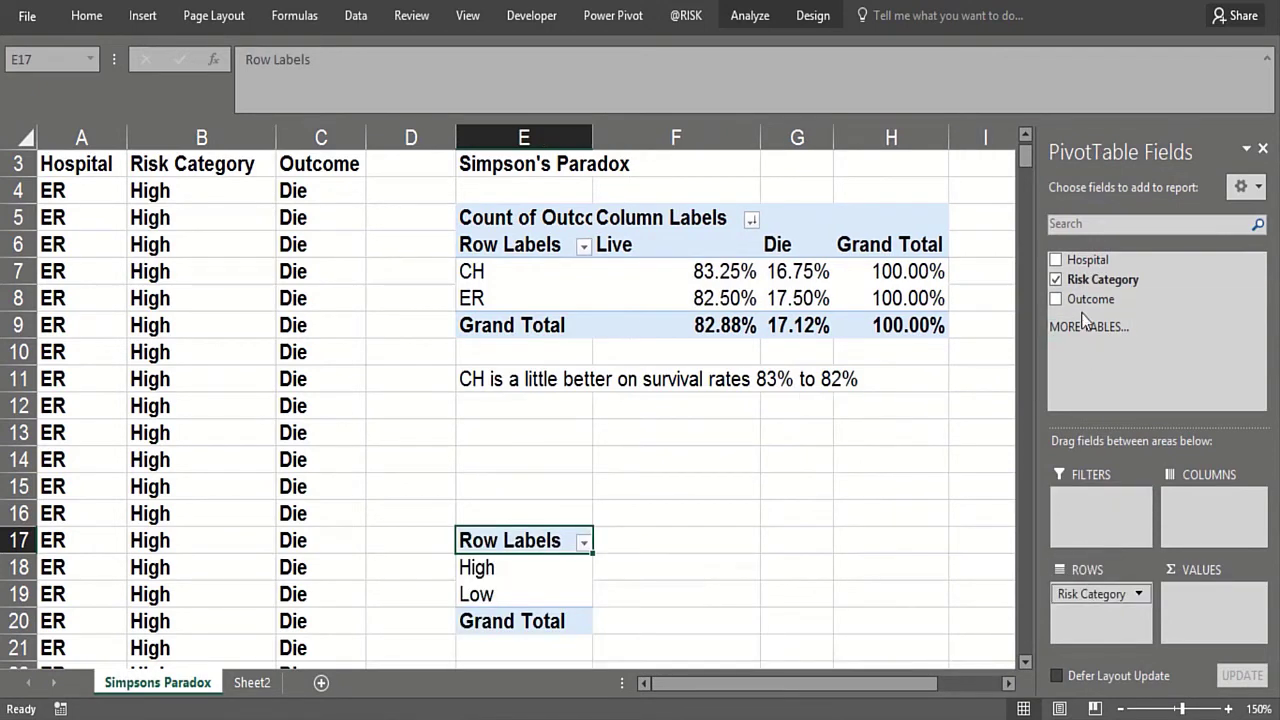
drag(1086, 260, 1110, 402)
drag(1090, 622, 1090, 621)
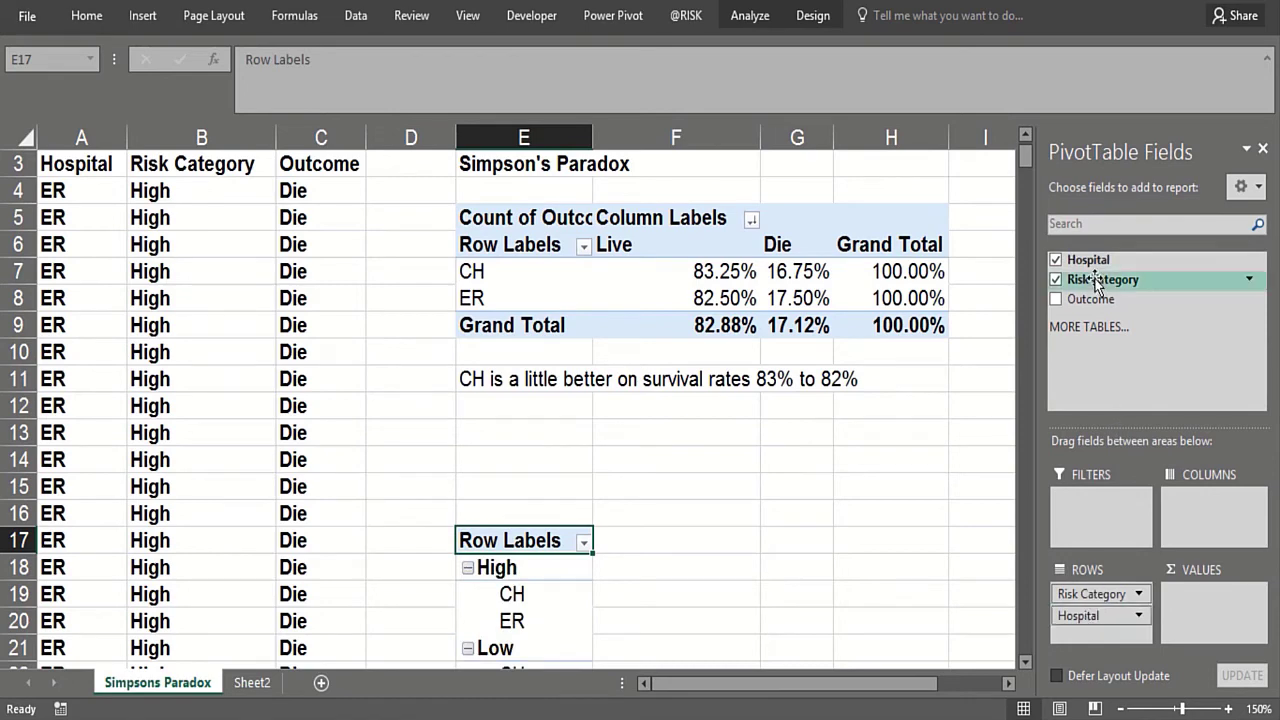
drag(1101, 296, 1190, 505)
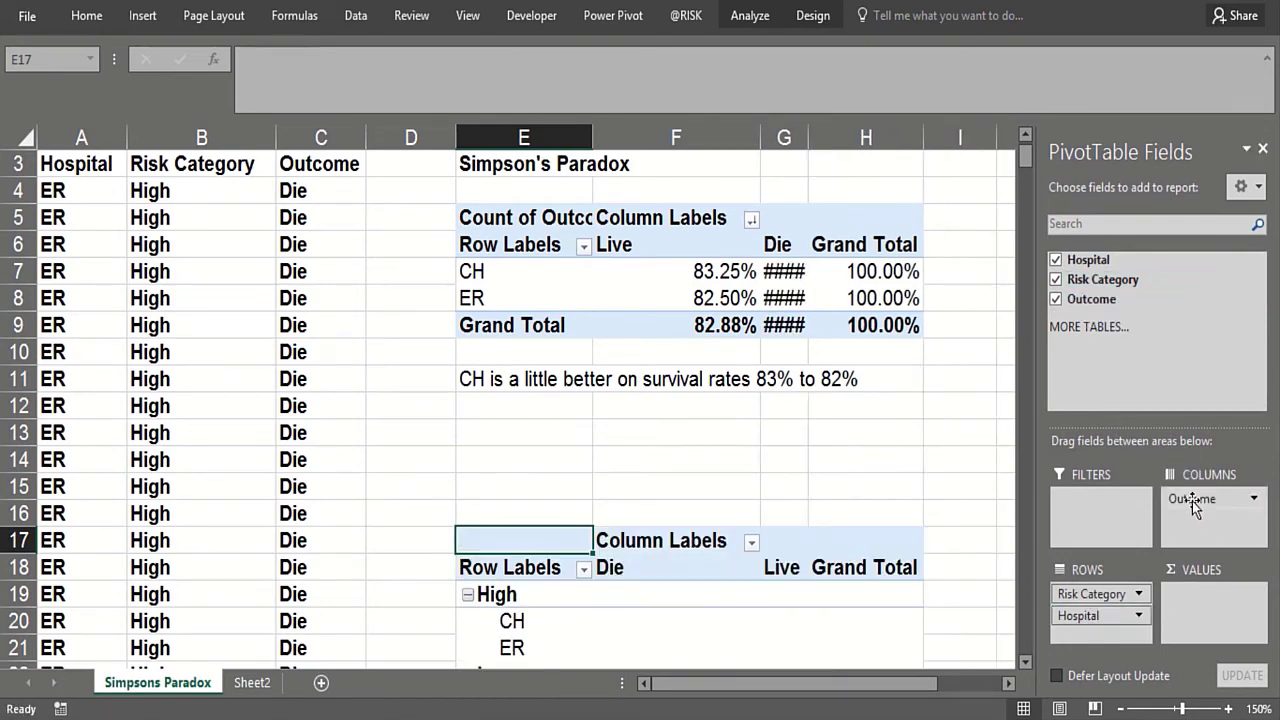
drag(1092, 298, 1225, 600)
click(1263, 150)
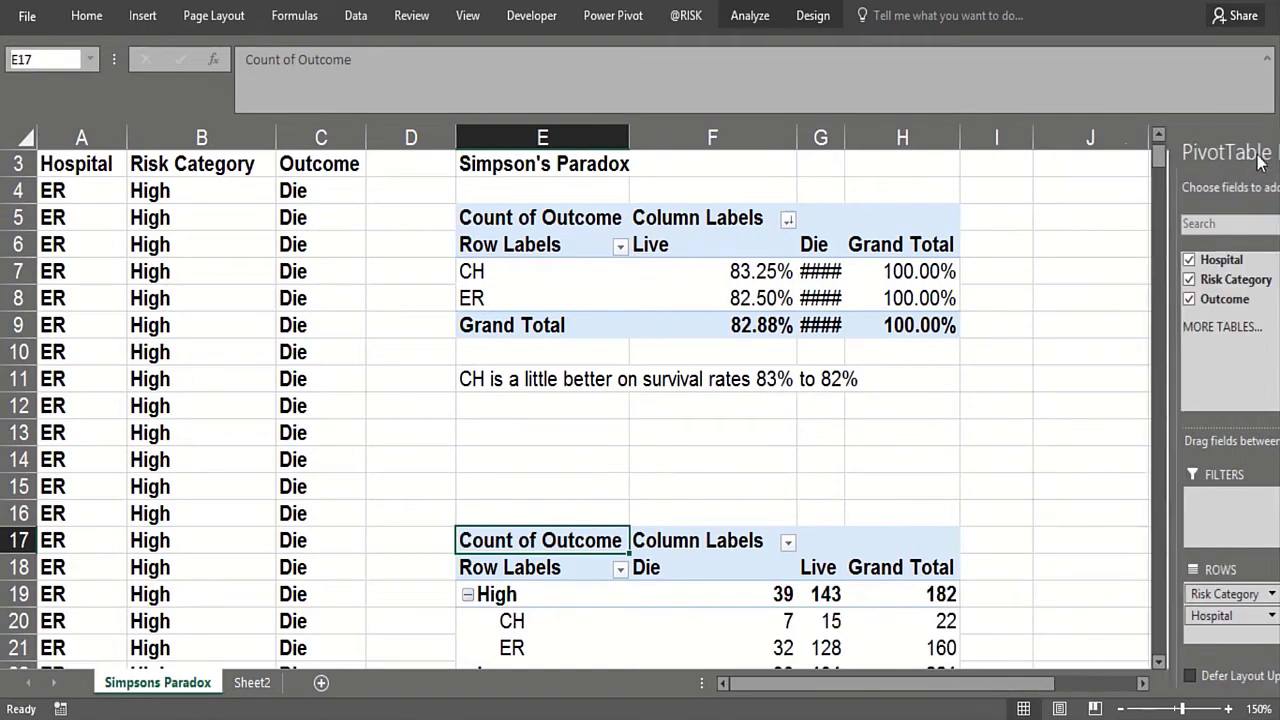
Examine the Grand Total patient counts for CH and ER within the High and Low risk categories.
click(386, 457)
key(Down)
key(Down)
key(Down)
key(Down)
key(Down)
key(Down)
key(Down)
key(Down)
key(Down)
key(Down)
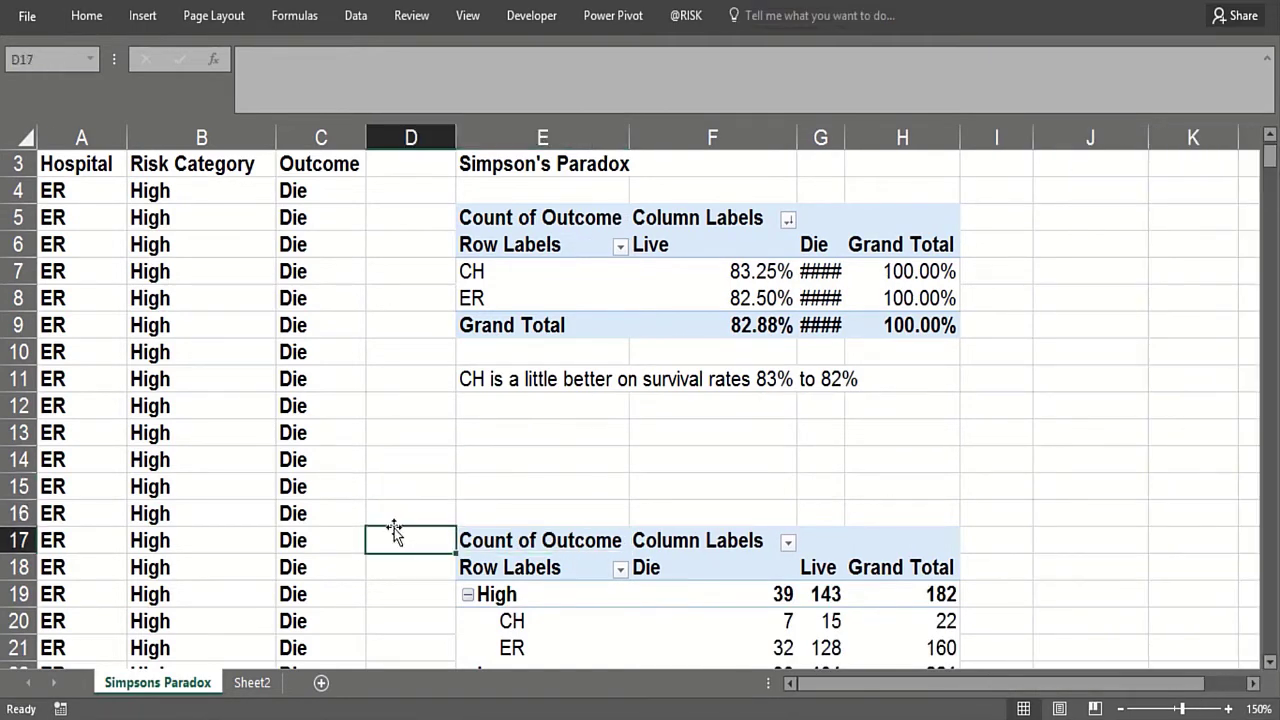
key(Down)
key(Down)
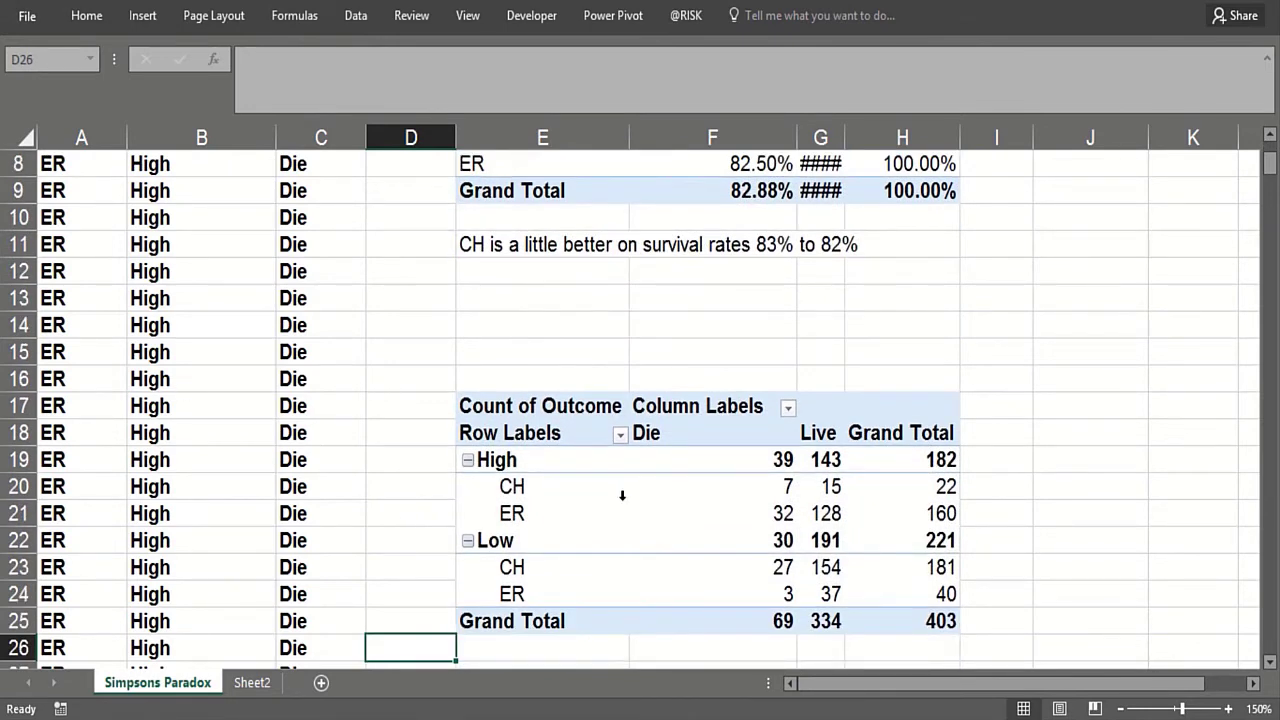
click(948, 520)
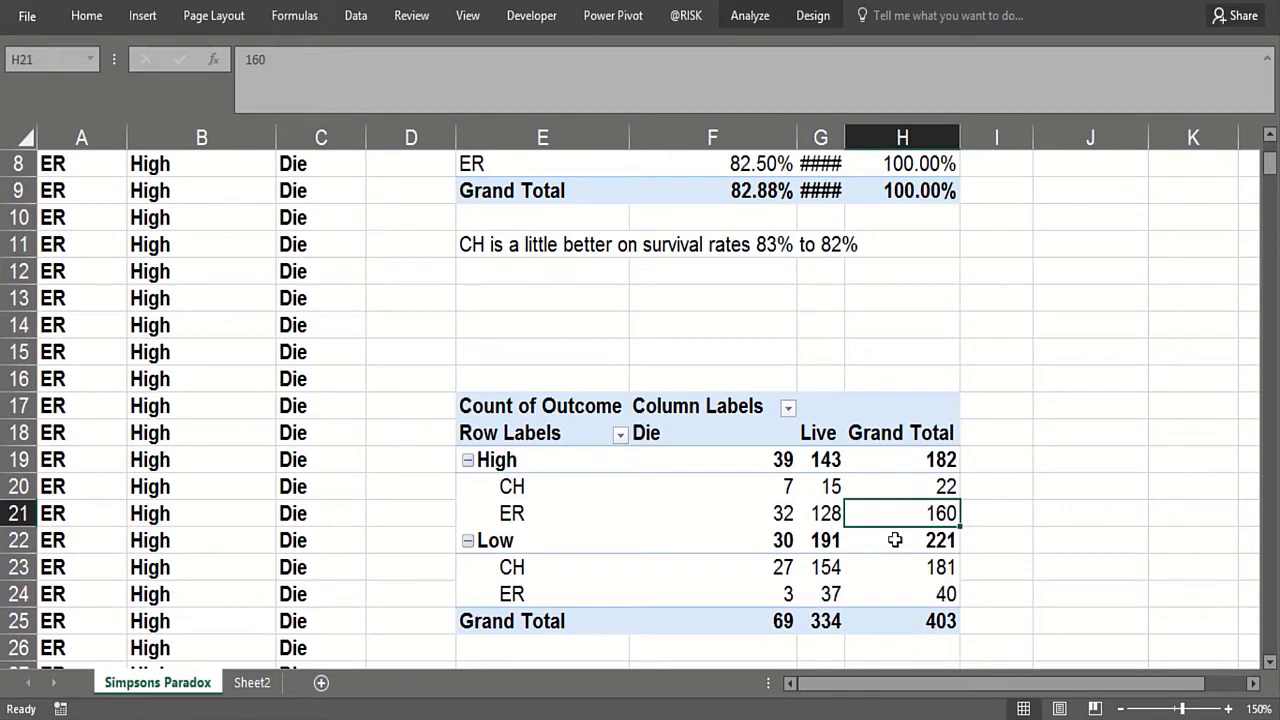
click(1013, 566)
click(1006, 597)
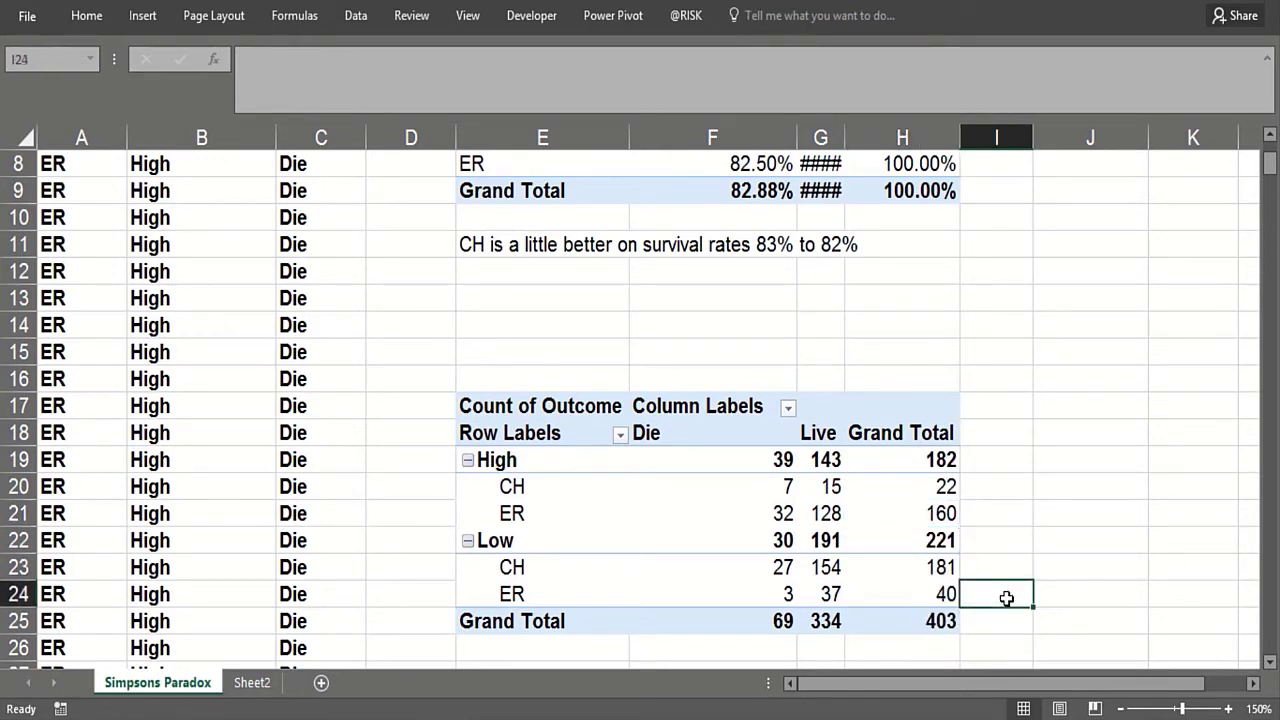
click(982, 513)
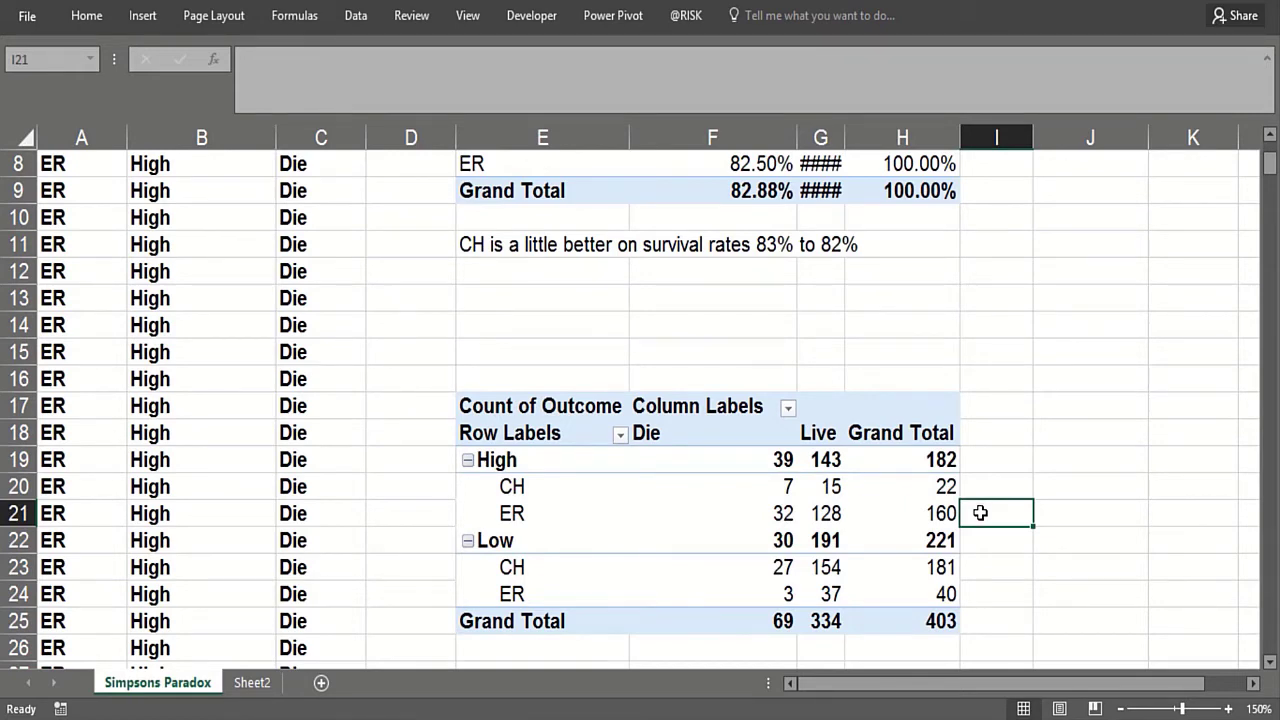
Show the outcome counts in the risk category PivotTable as % of Row Total.
right_click(773, 490)
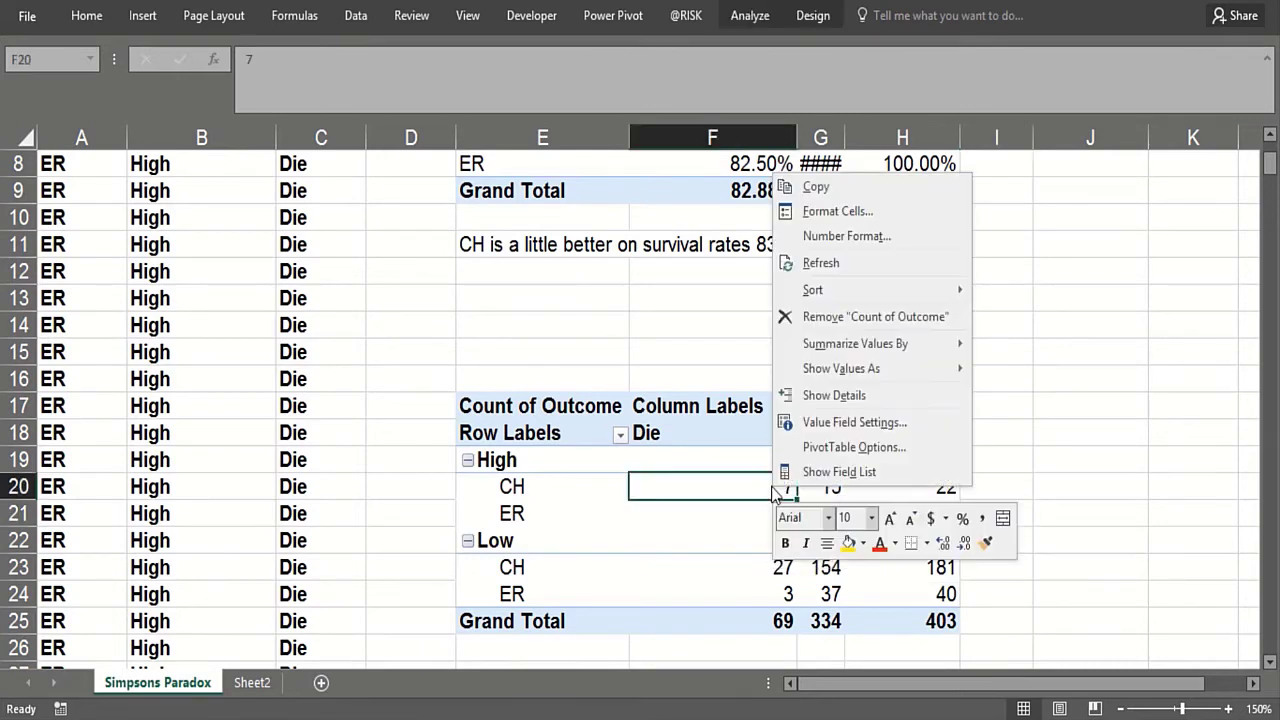
mouse_move(912, 370)
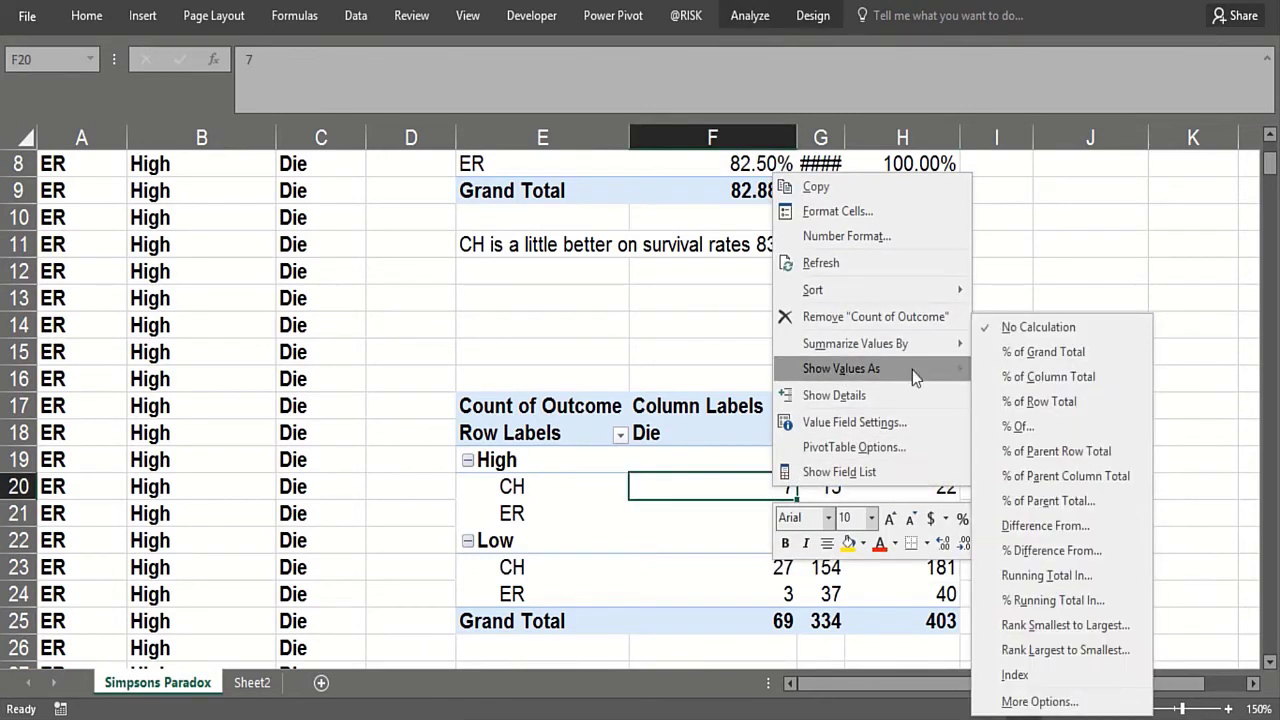
click(1039, 401)
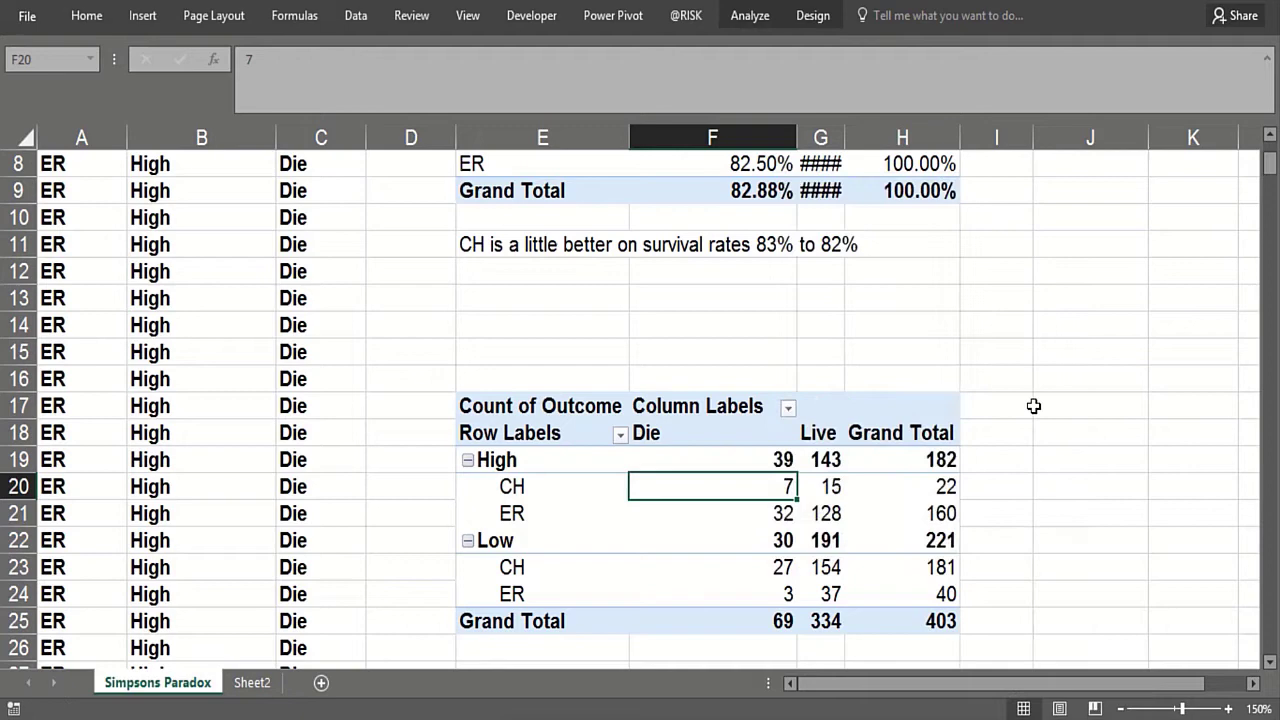
click(1119, 432)
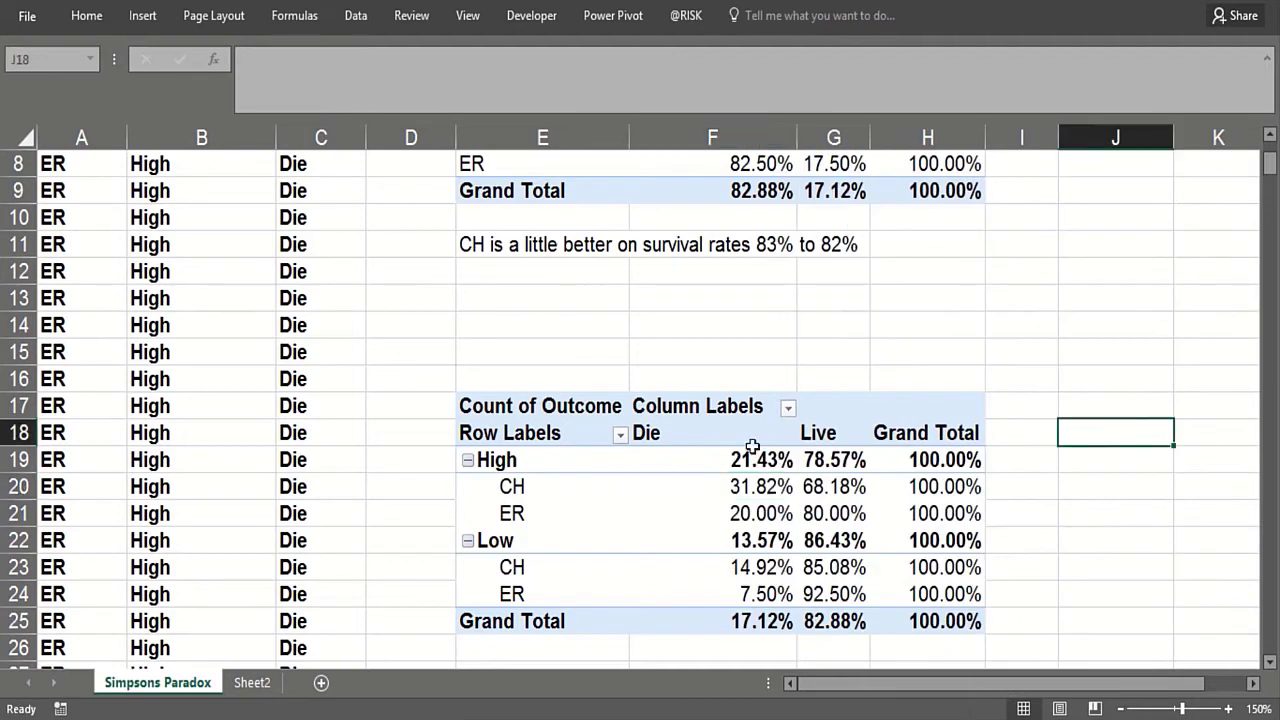
click(897, 508)
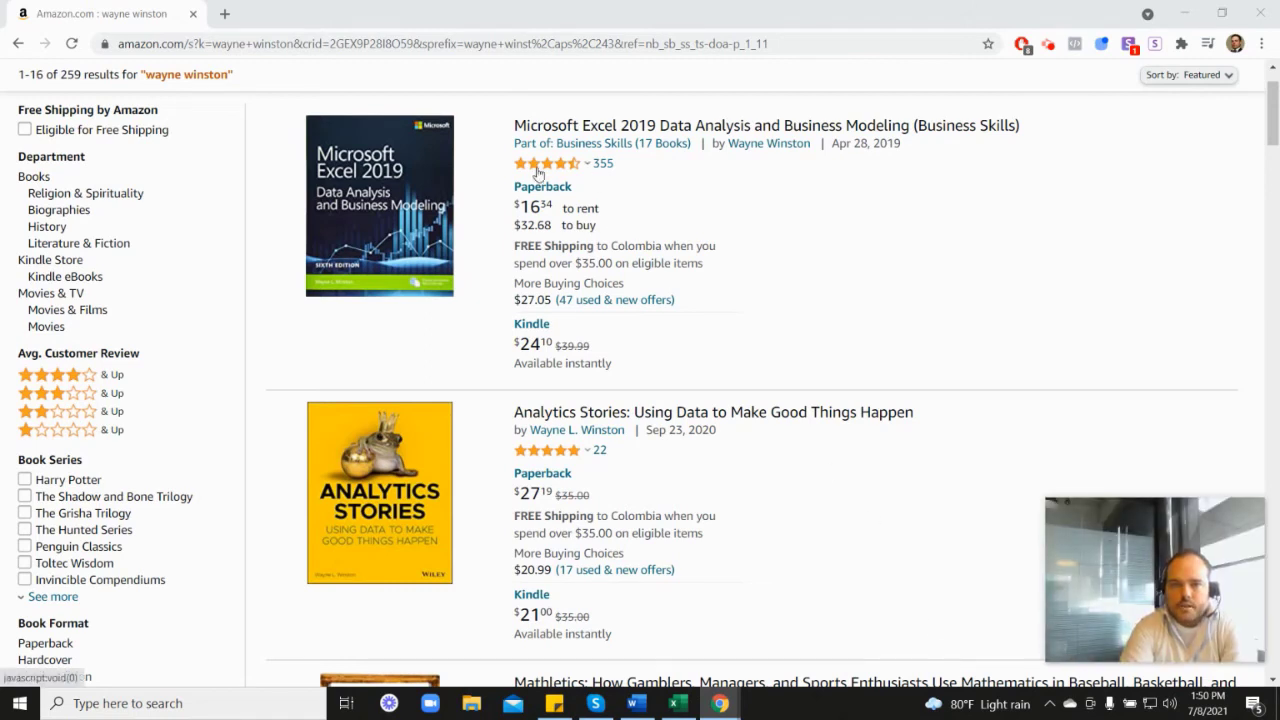
Switch to the Amazon book search results in Chrome and look through the analytics book listings, including Marketing Analytics.
mouse_move(549, 172)
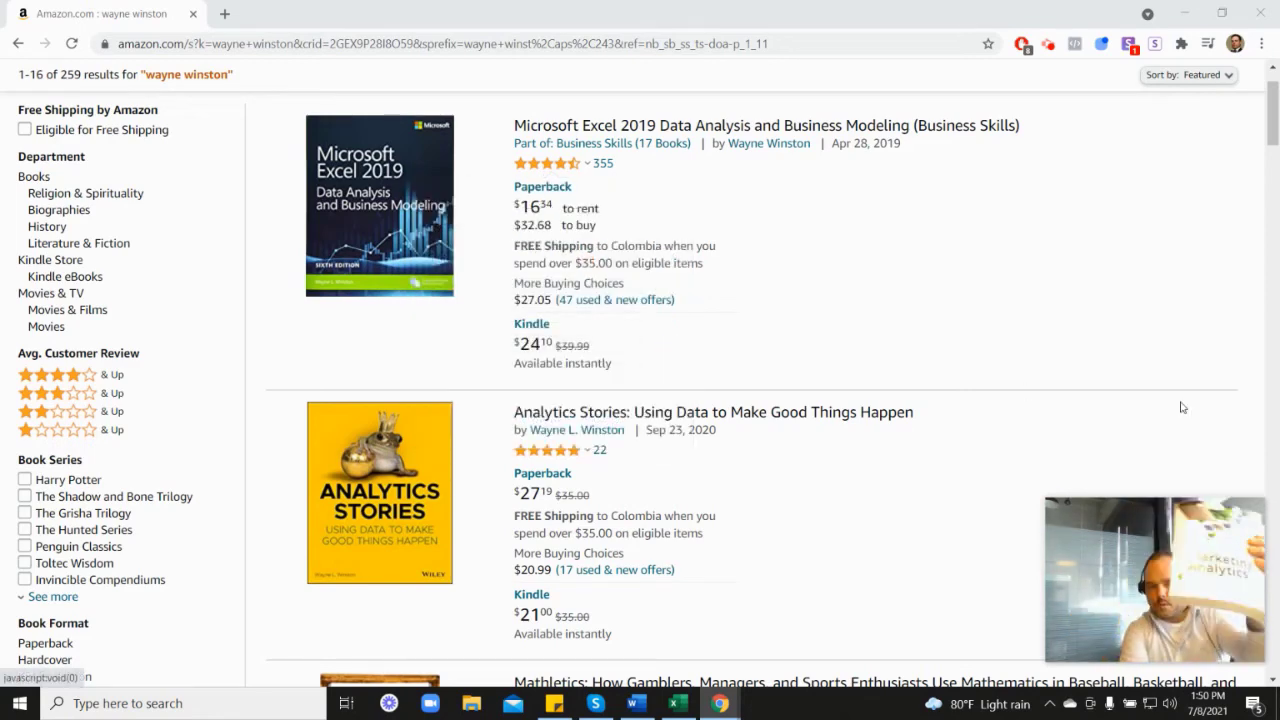
scroll(1143, 366, down, 6)
scroll(576, 485, down, 1)
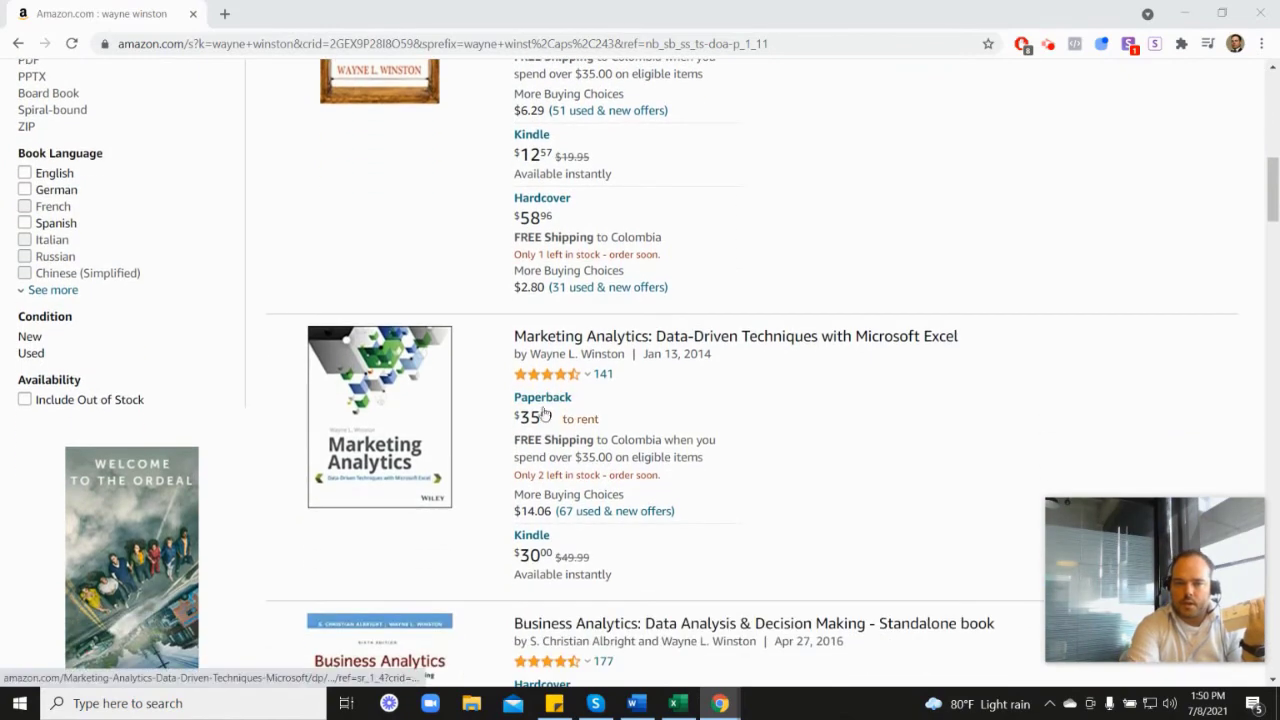
scroll(744, 380, up, 3)
scroll(744, 380, up, 3)
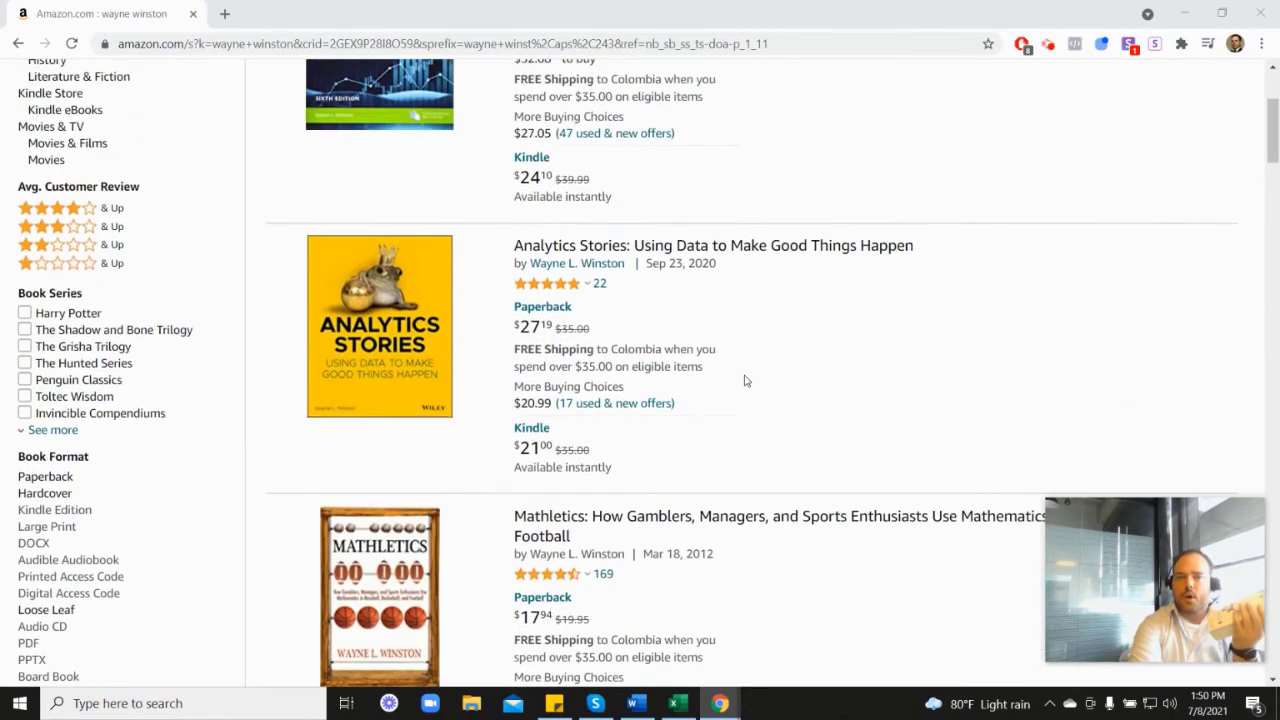